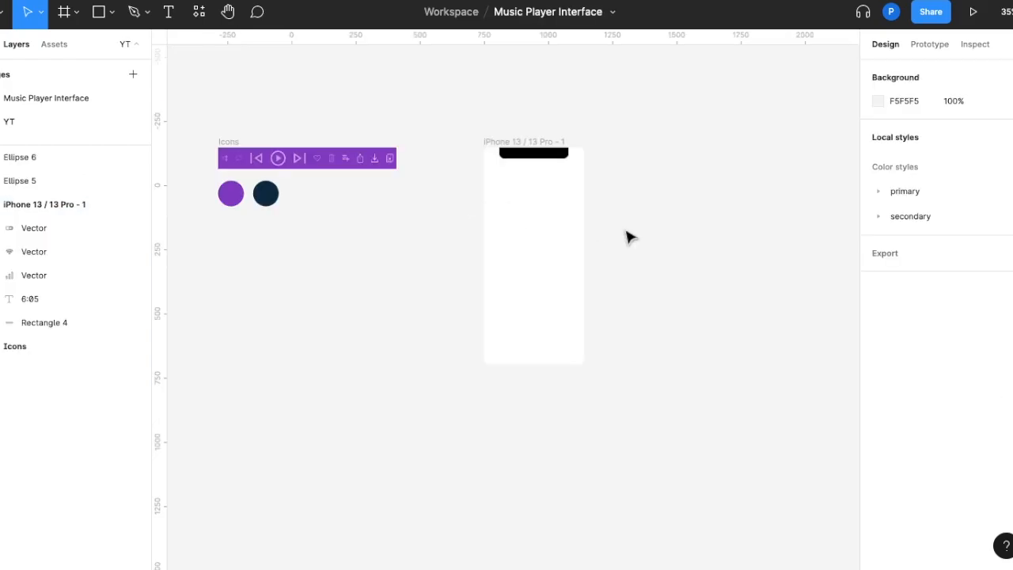
# Show the four-column layout grid on the iPhone 13 frame and review its column settings
pyautogui.click(558, 151)
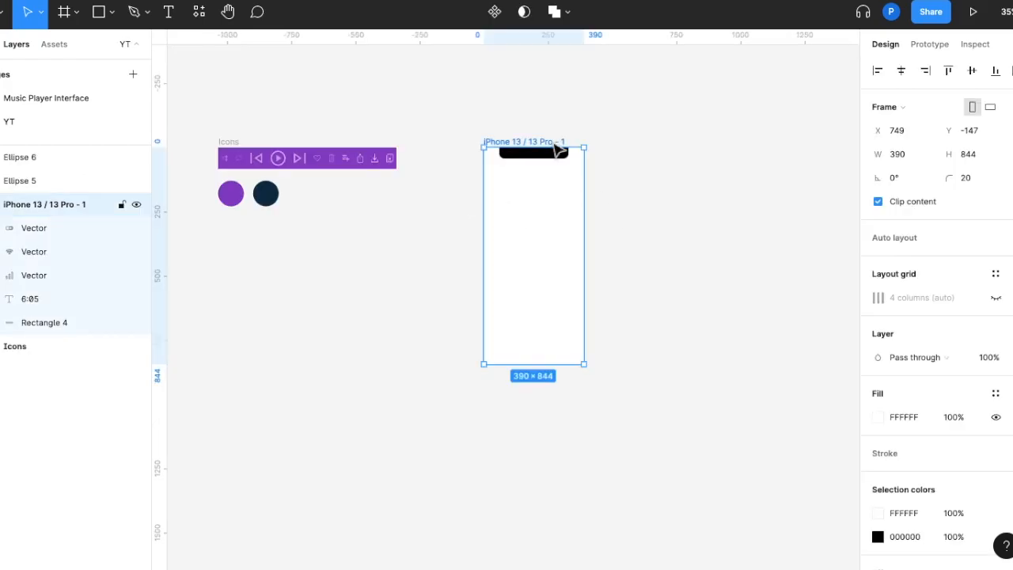
pyautogui.click(881, 299)
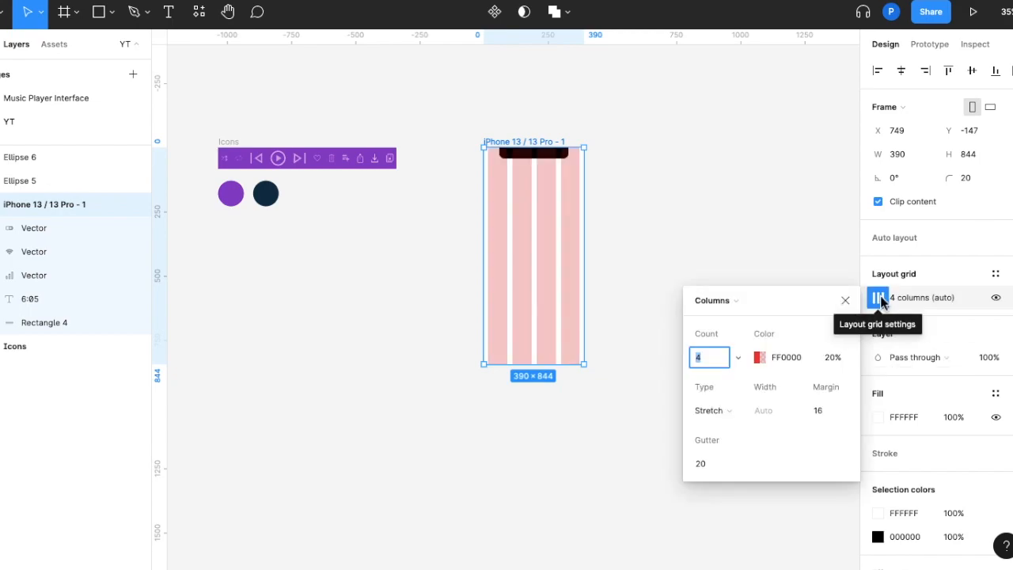
pyautogui.click(702, 298)
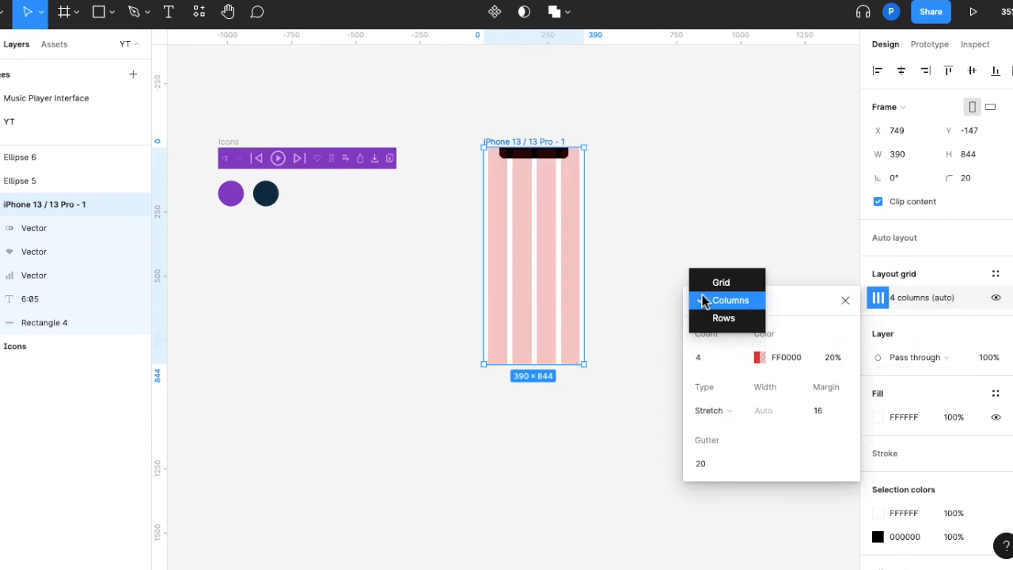
pyautogui.click(703, 300)
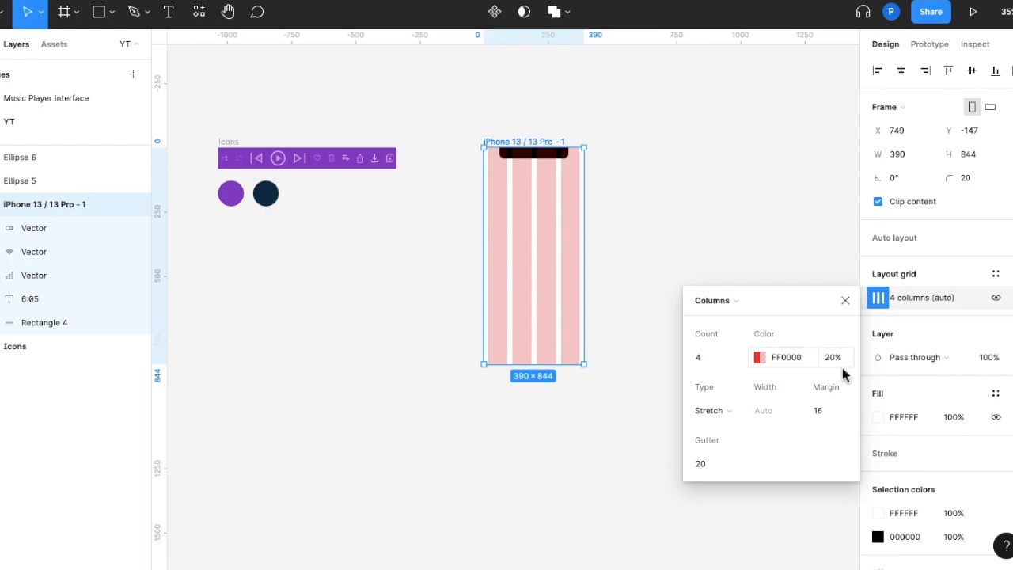
pyautogui.click(845, 299)
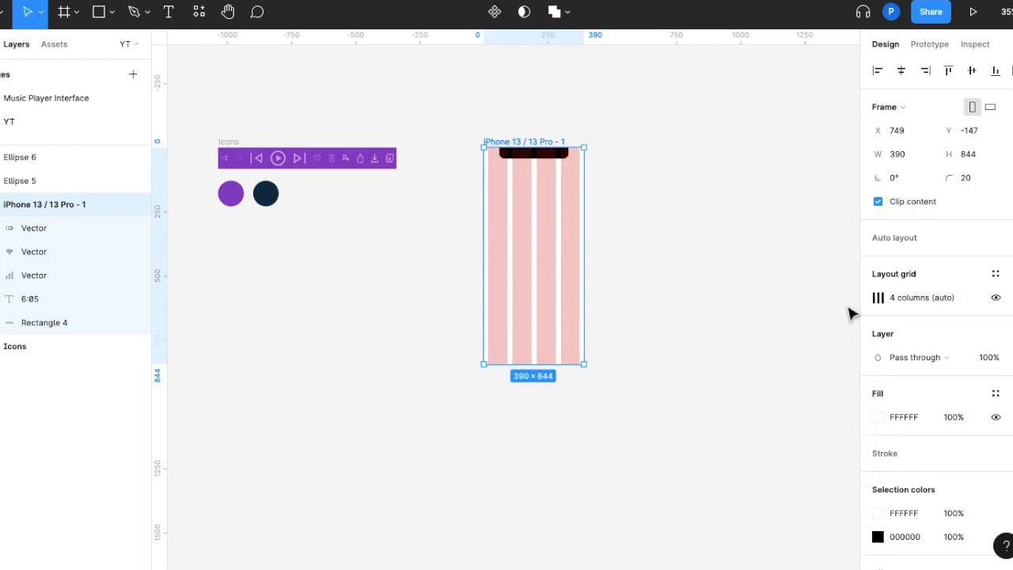
# Fill the iPhone frame with a linear gradient from purple 8822C7 to navy 053048, starting near its upper-left corner
pyautogui.click(876, 417)
pyautogui.click(716, 199)
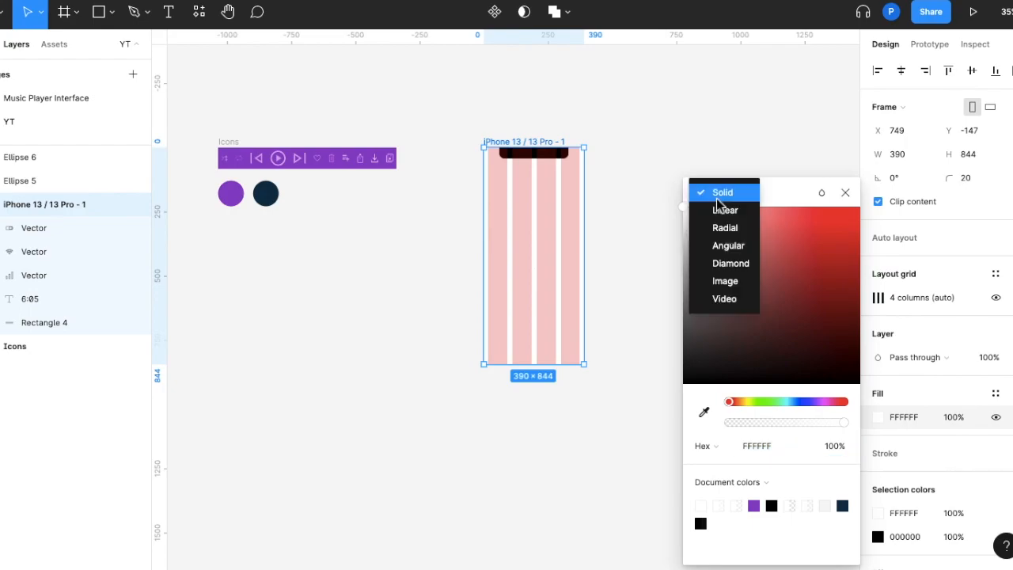
pyautogui.click(722, 211)
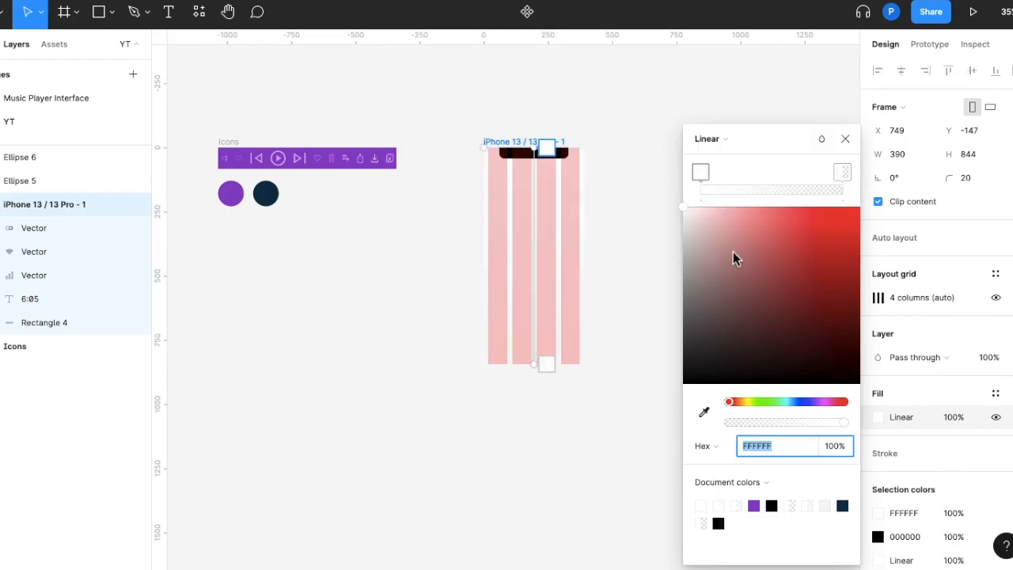
pyautogui.click(756, 505)
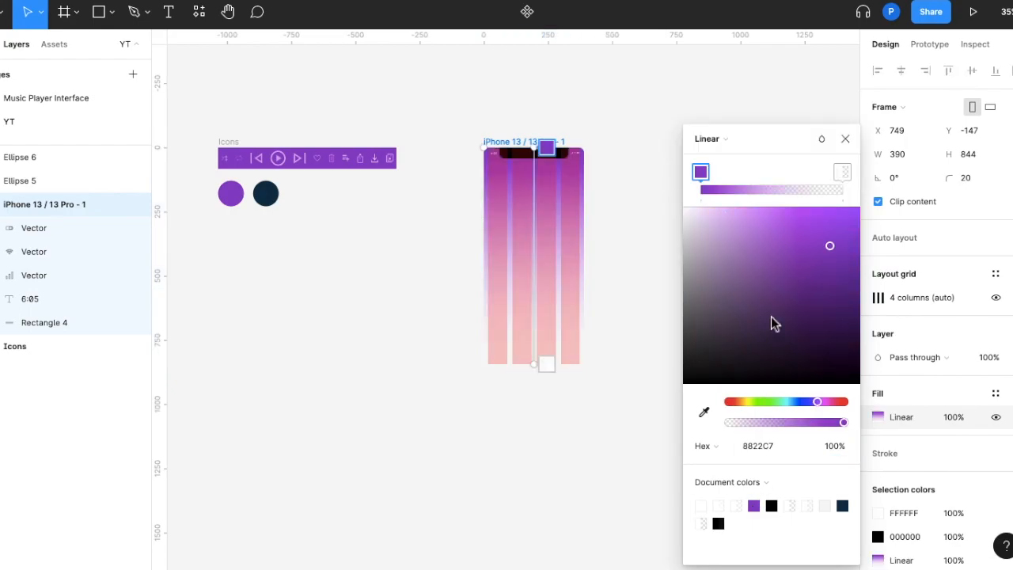
pyautogui.click(842, 171)
pyautogui.click(843, 505)
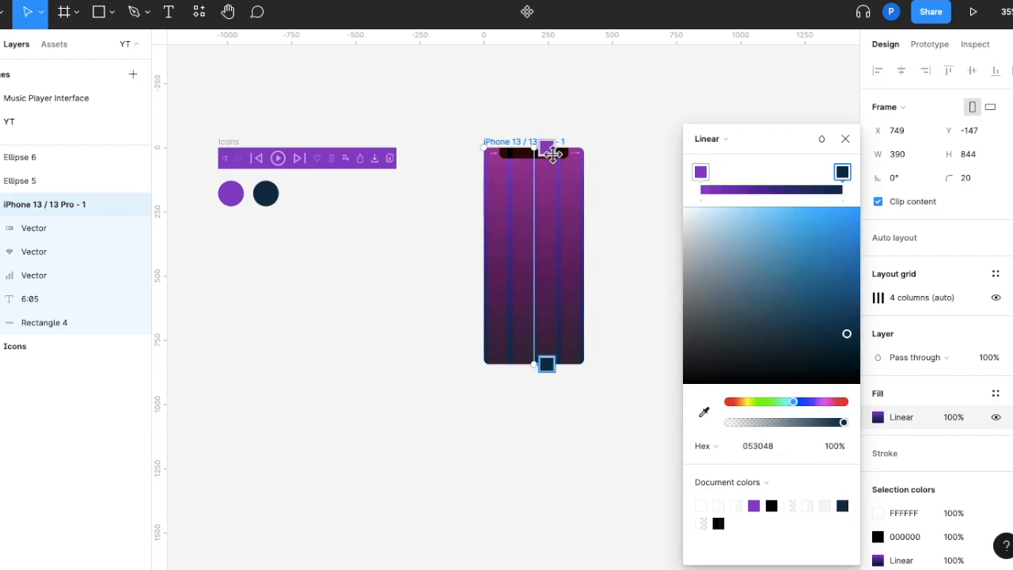
pyautogui.moveTo(546, 148); pyautogui.dragTo(499, 148)
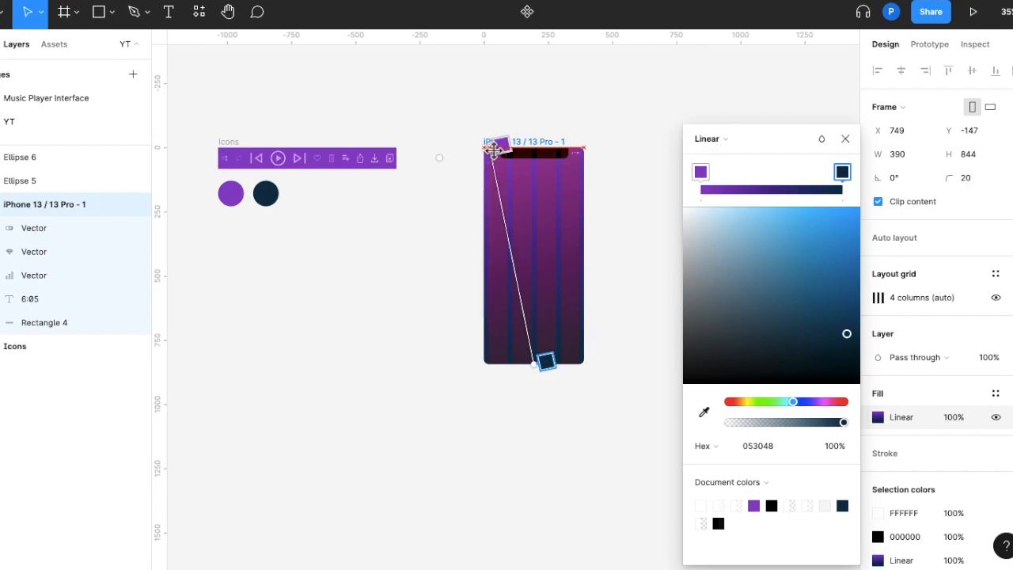
pyautogui.press('Escape')
# Create a circle beside the iPhone frame and set its width and height to 6
pyautogui.hotkey('shift', '2')
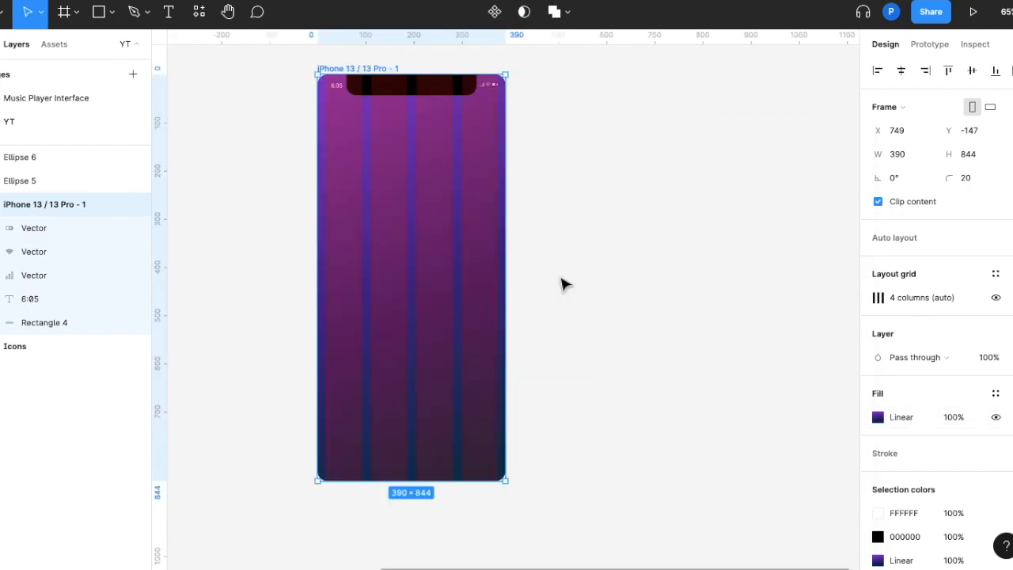
pyautogui.press('Escape')
pyautogui.press('o')
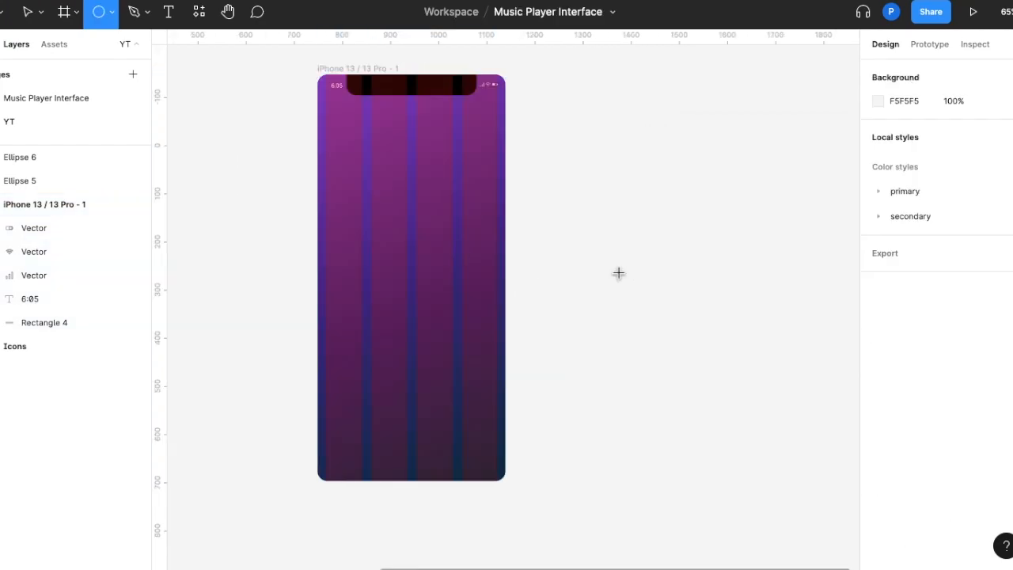
pyautogui.click(582, 245)
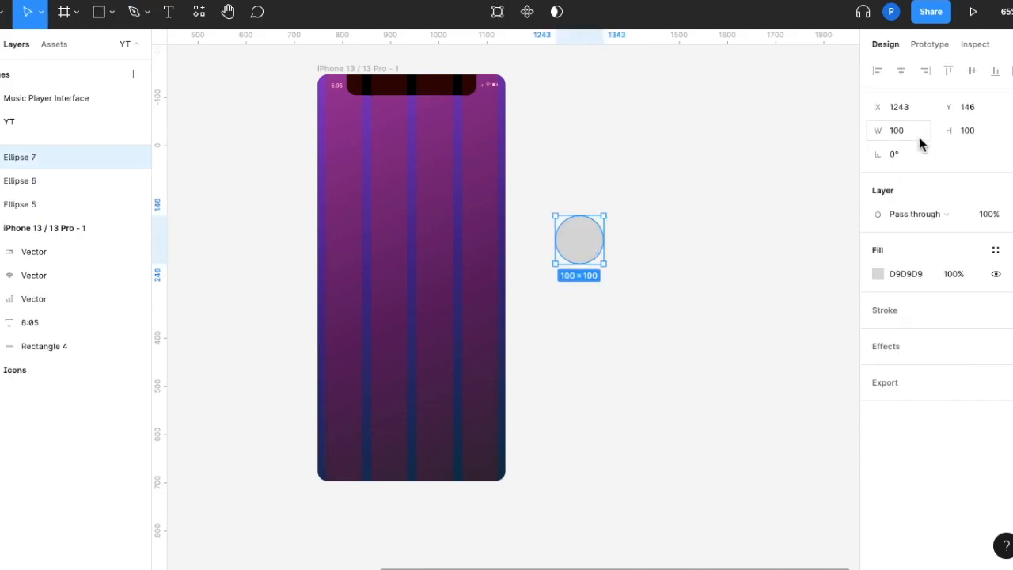
pyautogui.write('6')
pyautogui.press('Return')
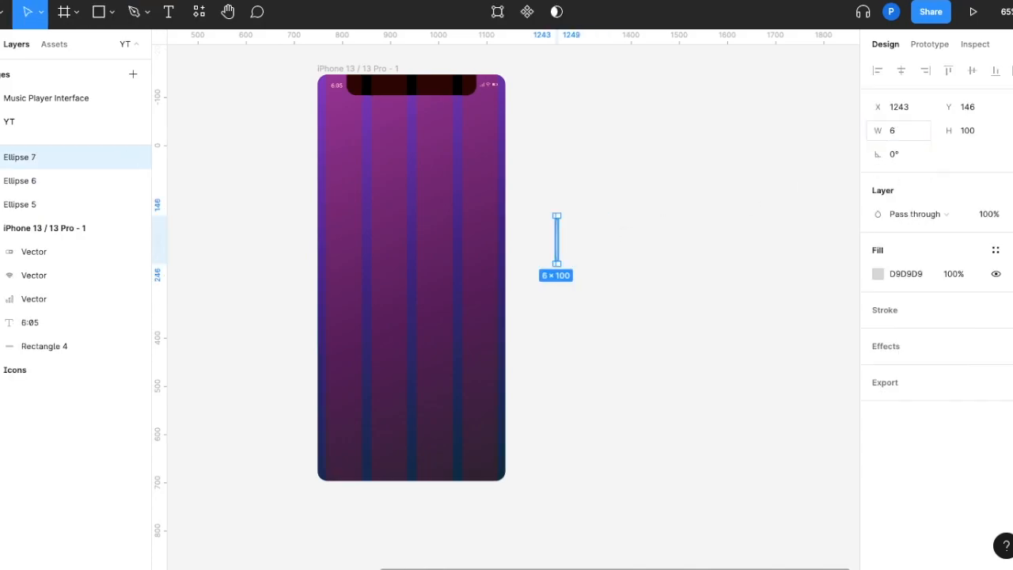
pyautogui.click(984, 132)
pyautogui.write('6')
pyautogui.press('Return')
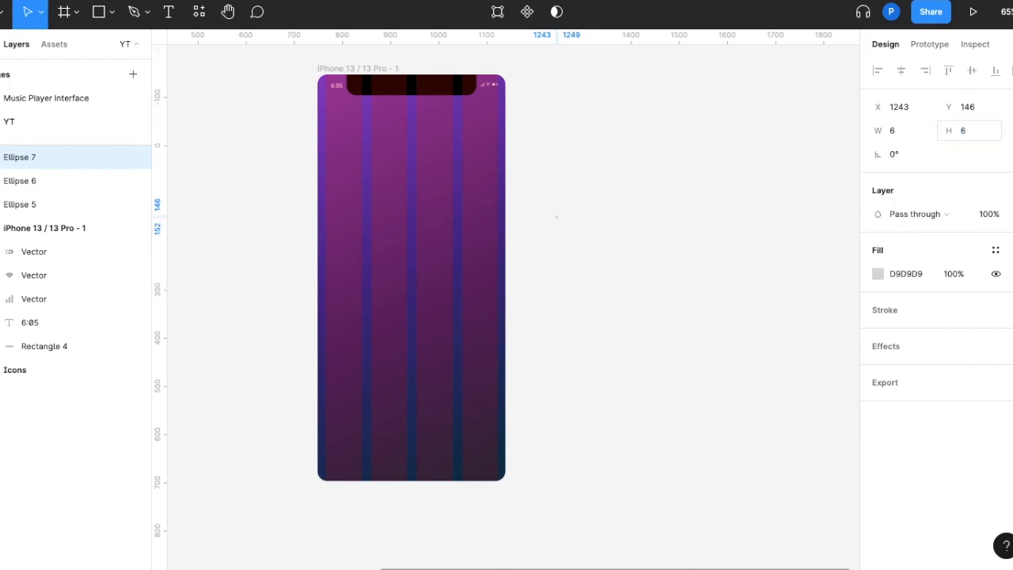
# Move the small circle into the frame's rightmost column at X 308, Y 186 and fill it with white FFFFFF
pyautogui.moveTo(560, 225); pyautogui.dragTo(471, 173)
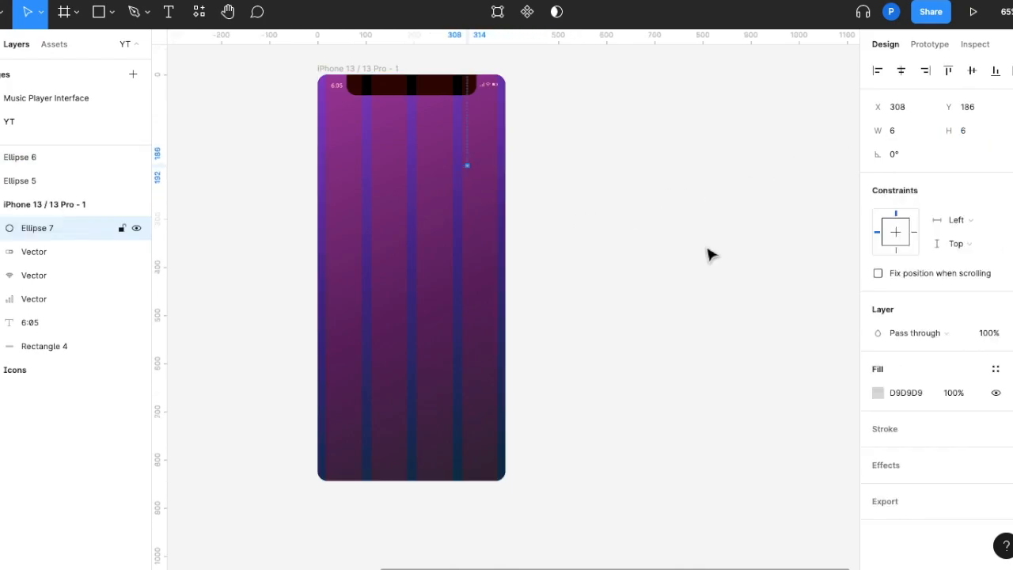
pyautogui.click(879, 393)
pyautogui.write('FFFFFF')
pyautogui.press('Return')
pyautogui.scroll(5, 485, 149)
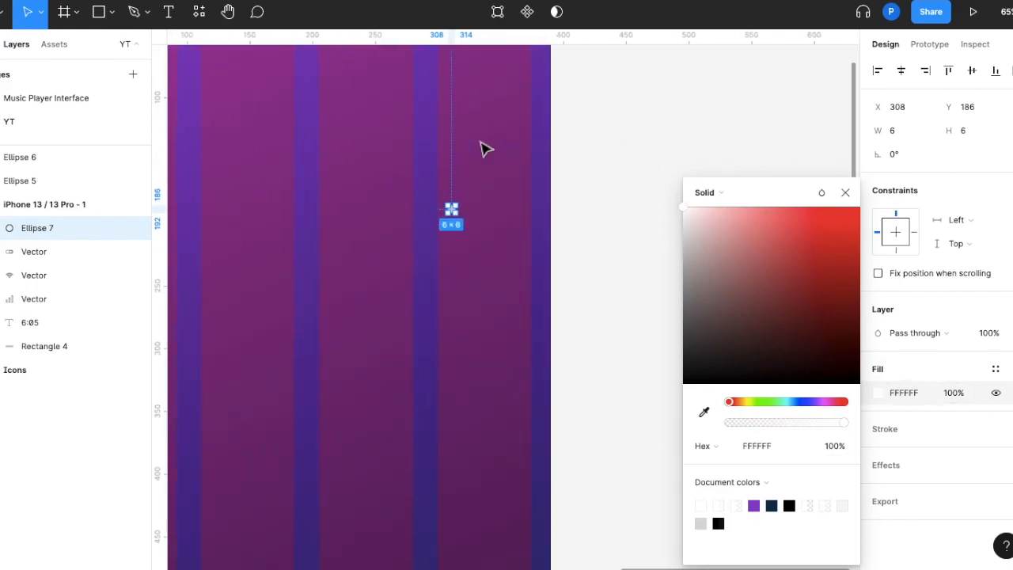
pyautogui.press('Escape')
# Duplicate the white dot twice to its right with 8 px gaps and group the three dots
pyautogui.click(454, 211)
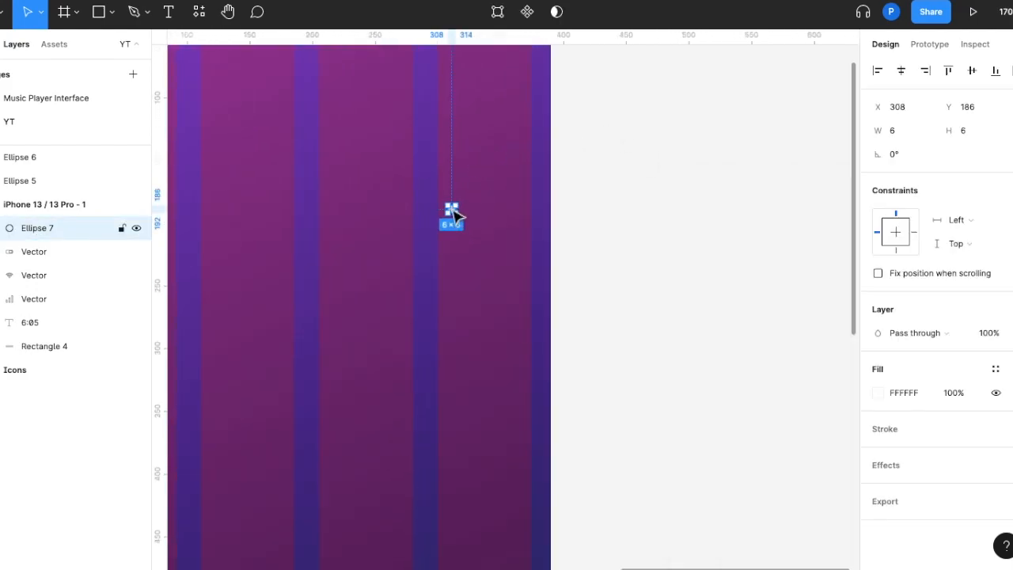
pyautogui.moveTo(455, 212); pyautogui.dragTo(497, 218)
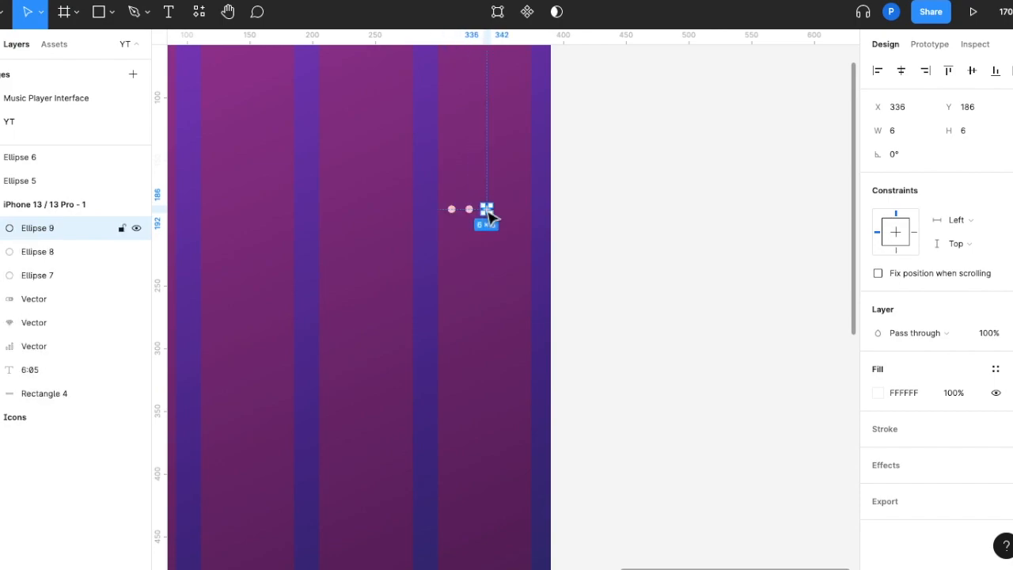
pyautogui.click(461, 253)
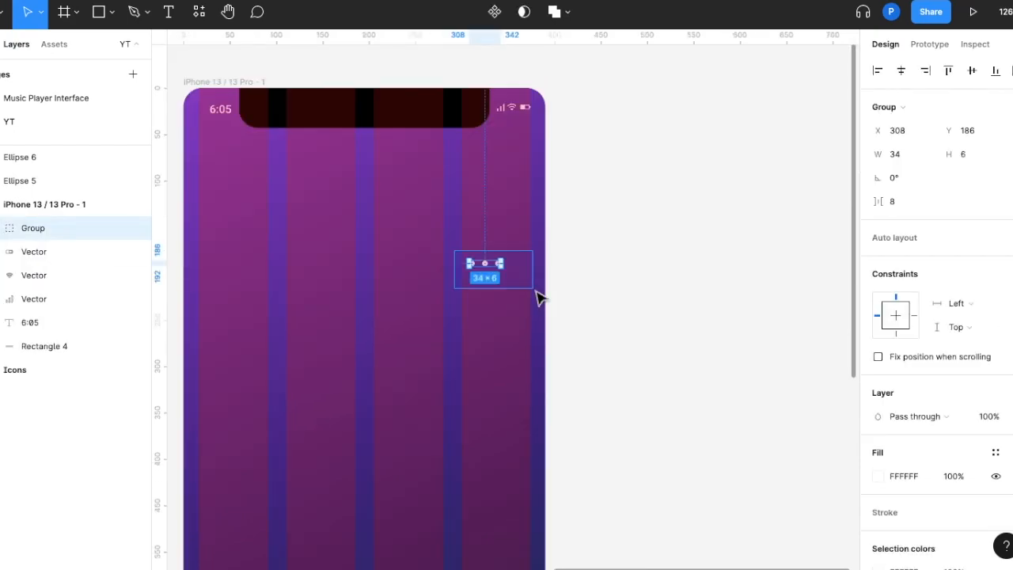
# Rename the group of three dots to "Dots"
pyautogui.doubleClick(63, 231)
pyautogui.write('Dot')
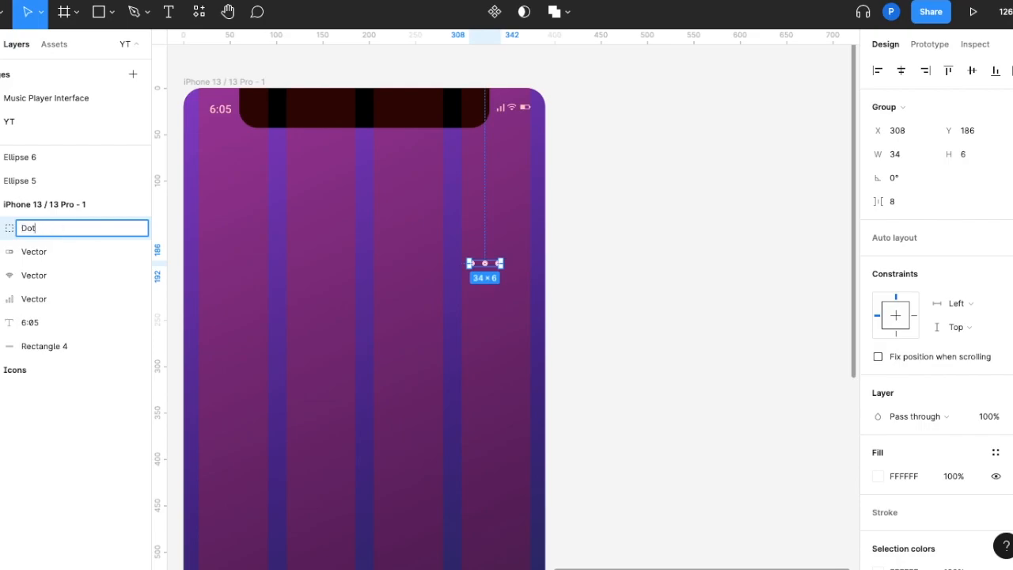
pyautogui.press('Return')
pyautogui.click(315, 356)
# Move the Dots group to the right margin of the column grid, at X 340, Y 133
pyautogui.scroll(-5, 315, 356)
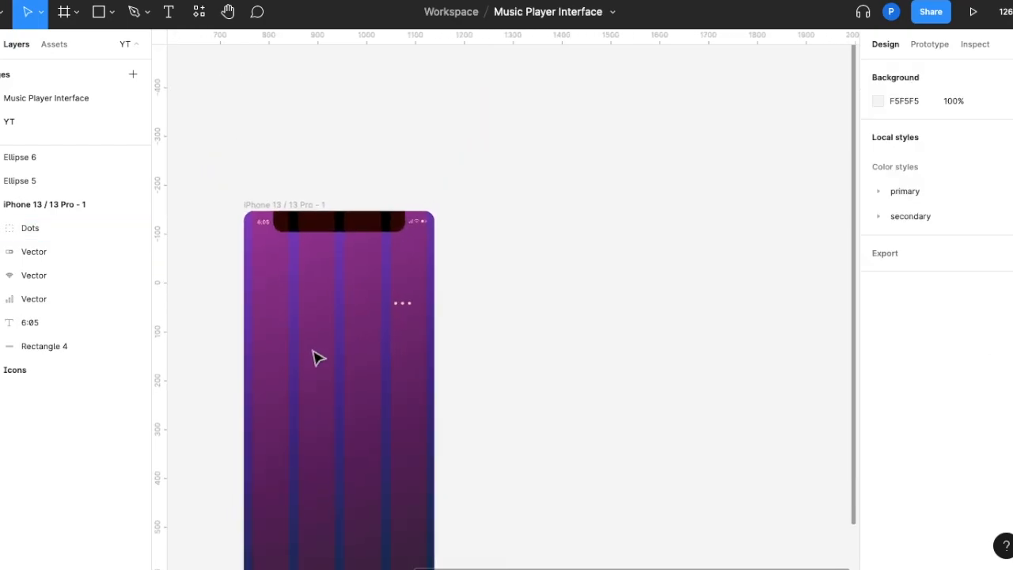
pyautogui.scroll(-1, 317, 358)
pyautogui.scroll(-1, 315, 356)
pyautogui.moveTo(448, 239); pyautogui.dragTo(466, 221)
pyautogui.press('Up')
pyautogui.press('Up')
pyautogui.press('Up')
pyautogui.press('Up')
pyautogui.press('Up')
pyautogui.press('Up')
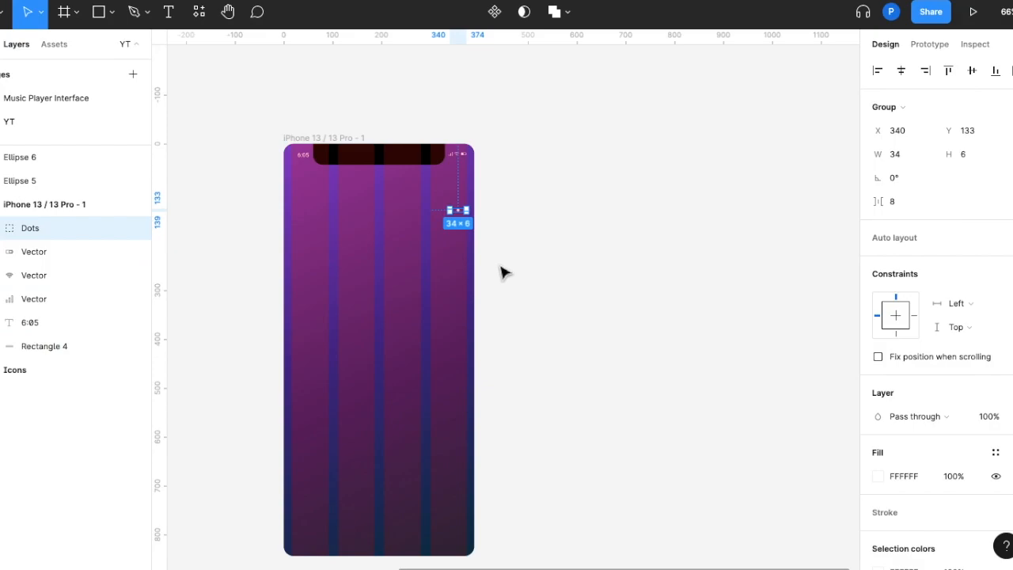
pyautogui.click(504, 273)
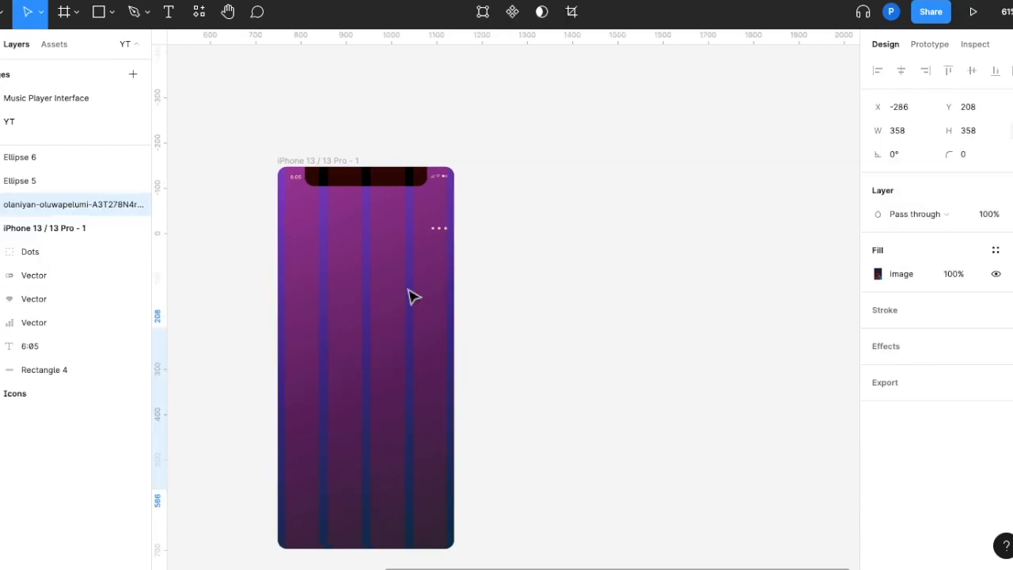
# Place the 358 × 358 portrait photo in the iPhone frame below the dots, at X 16, Y 175
pyautogui.scroll(-10, 411, 296)
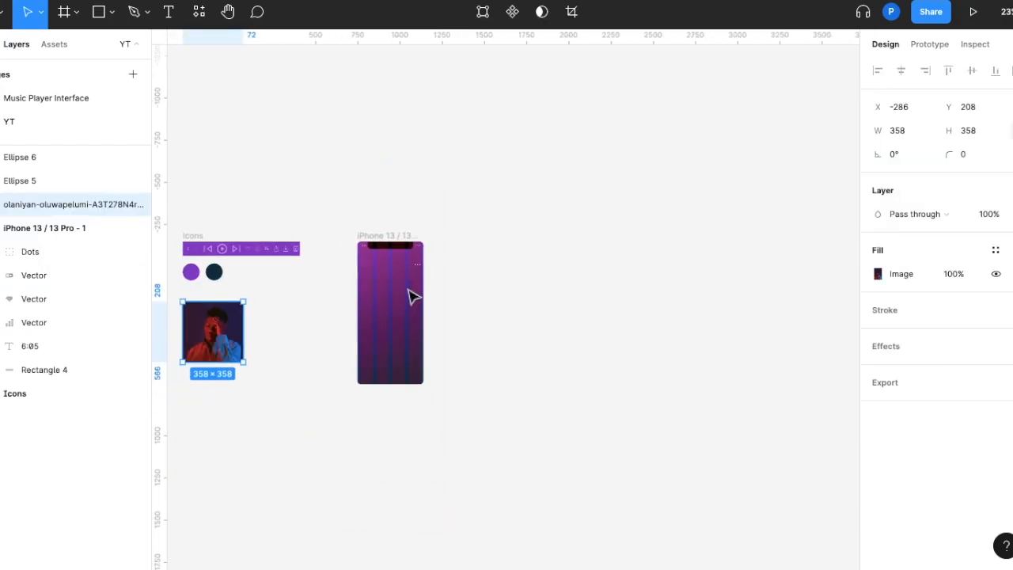
pyautogui.moveTo(232, 348); pyautogui.dragTo(425, 296)
pyautogui.scroll(5, 404, 320)
pyautogui.press('Up')
pyautogui.press('Up')
pyautogui.press('Up')
pyautogui.press('Up')
pyautogui.press('Up')
pyautogui.press('Up')
pyautogui.press('Up')
pyautogui.press('Up')
pyautogui.press('Up')
pyautogui.press('Up')
pyautogui.press('Up')
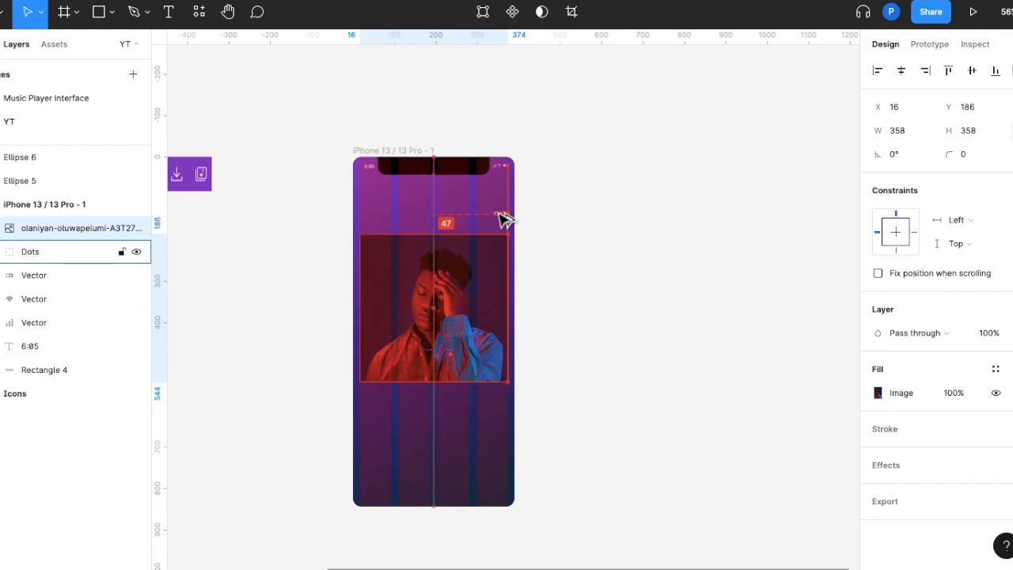
pyautogui.press('Up')
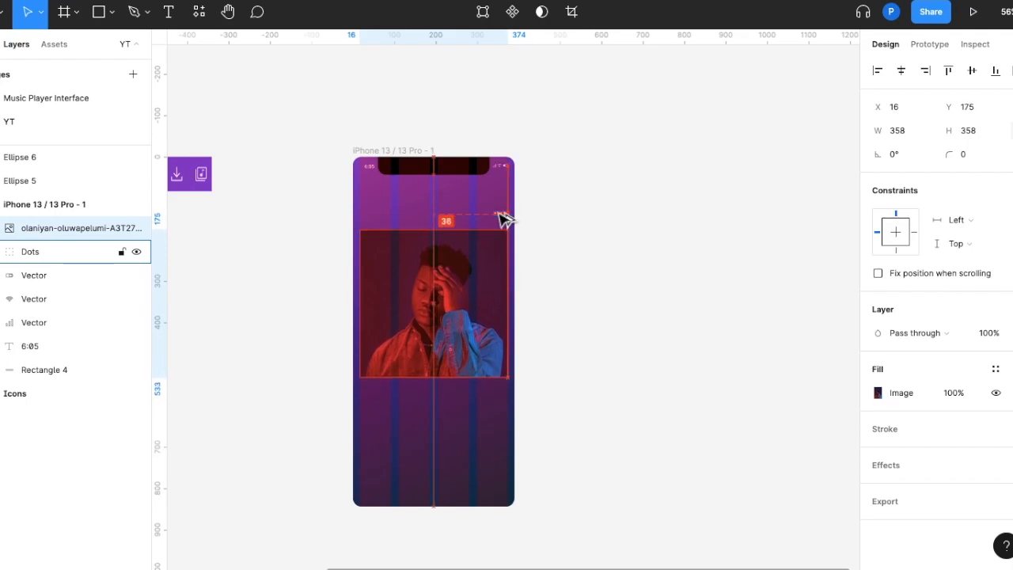
pyautogui.click(583, 287)
# Add the text "Let's Dance" to the iPhone frame below the portrait photo
pyautogui.scroll(-3, 584, 288)
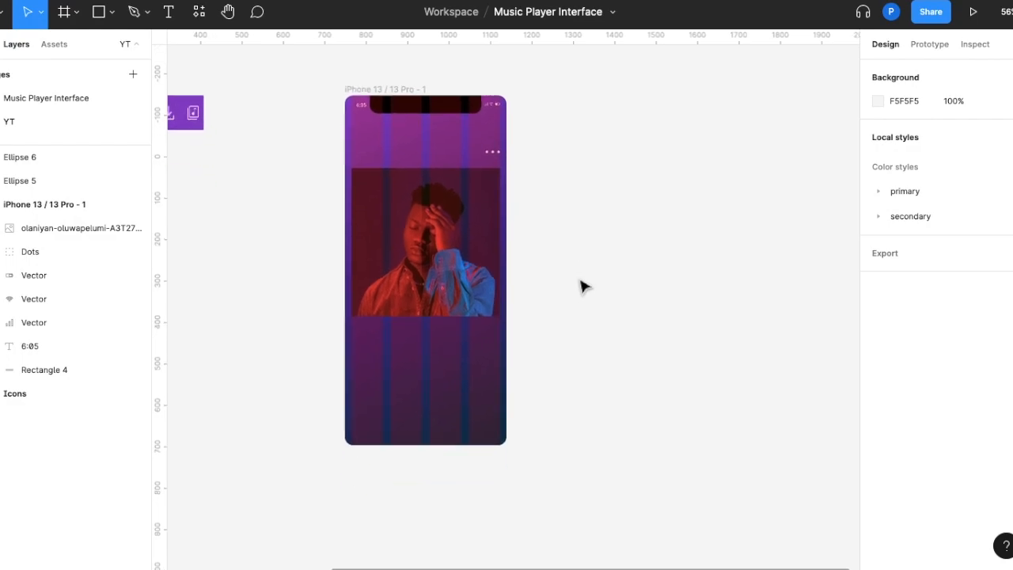
pyautogui.press('t')
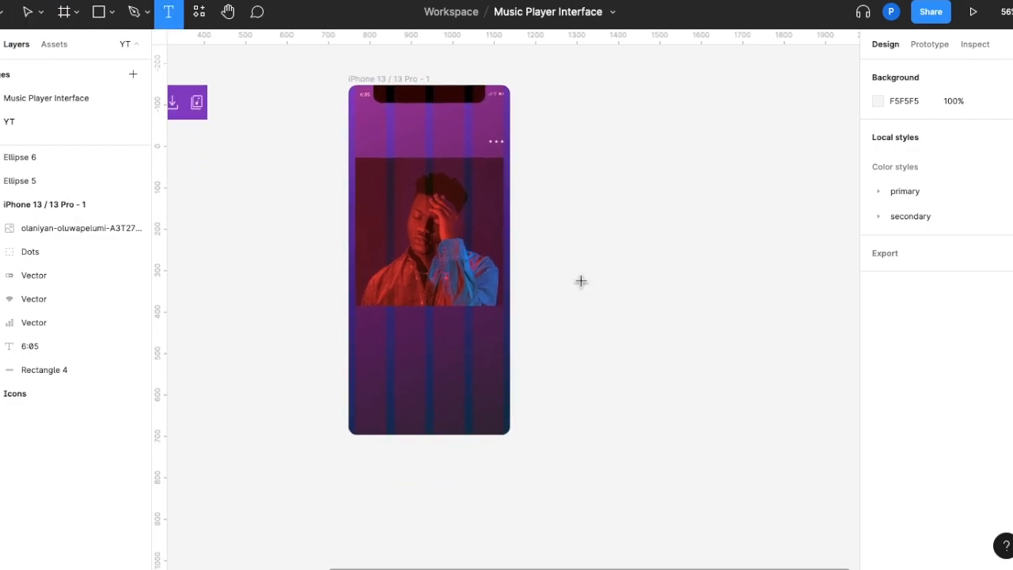
pyautogui.click(448, 354)
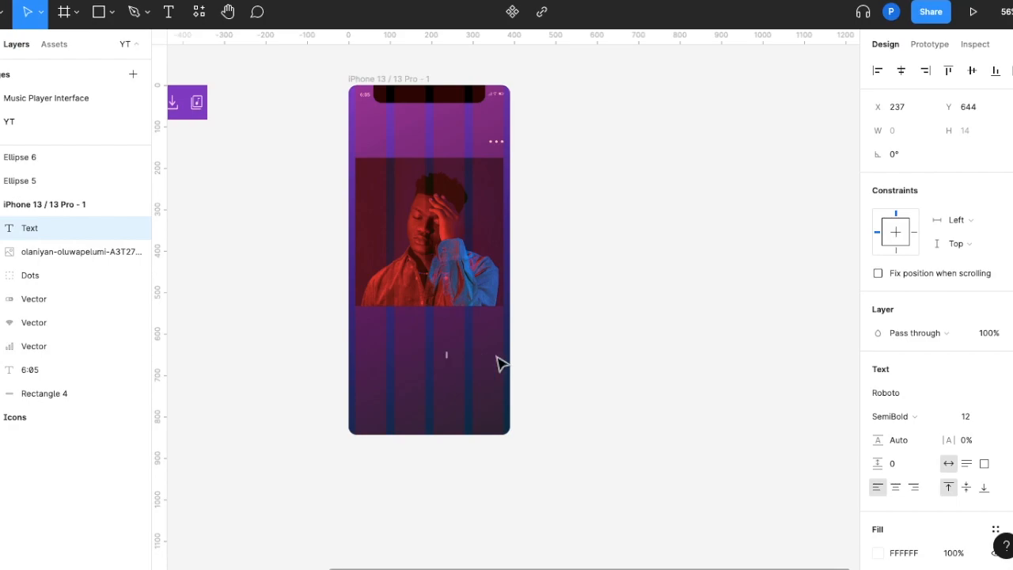
pyautogui.write("Let's Dance")
pyautogui.press('Escape')
# Set the "Let's Dance" text to the Nunito font at size 24
pyautogui.click(892, 393)
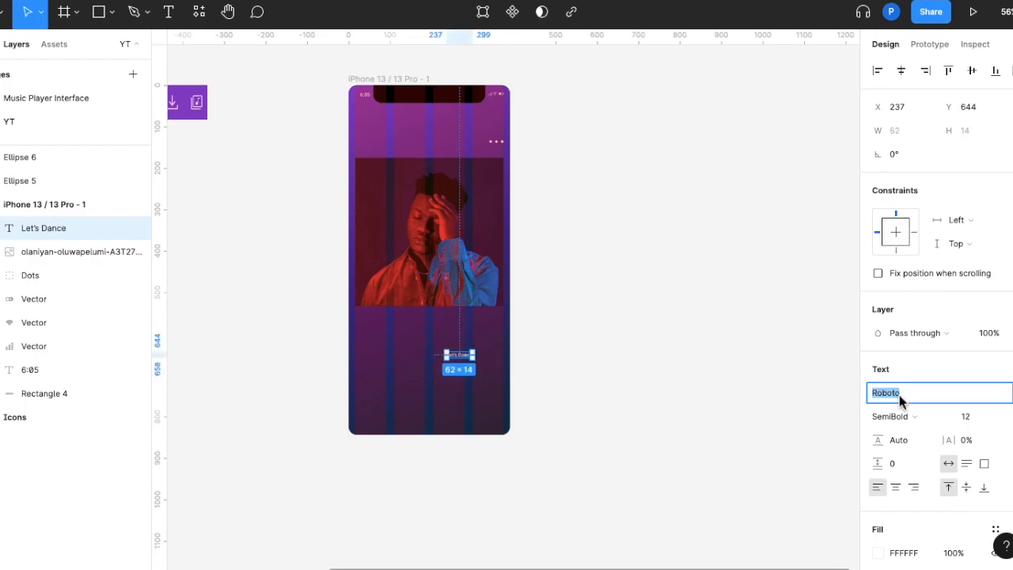
pyautogui.write('Nunito')
pyautogui.press('Return')
pyautogui.click(980, 420)
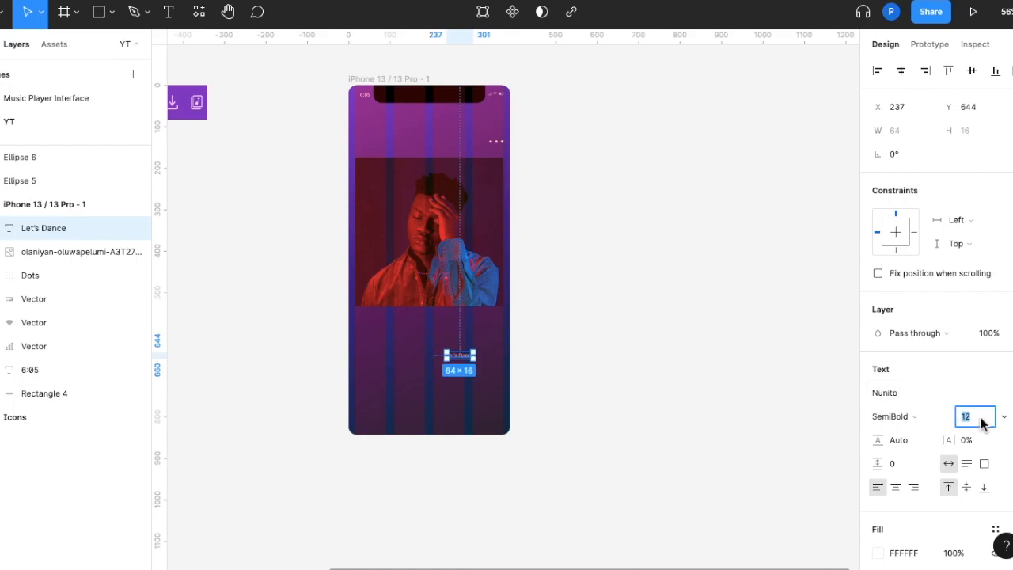
pyautogui.write('24')
pyautogui.press('Return')
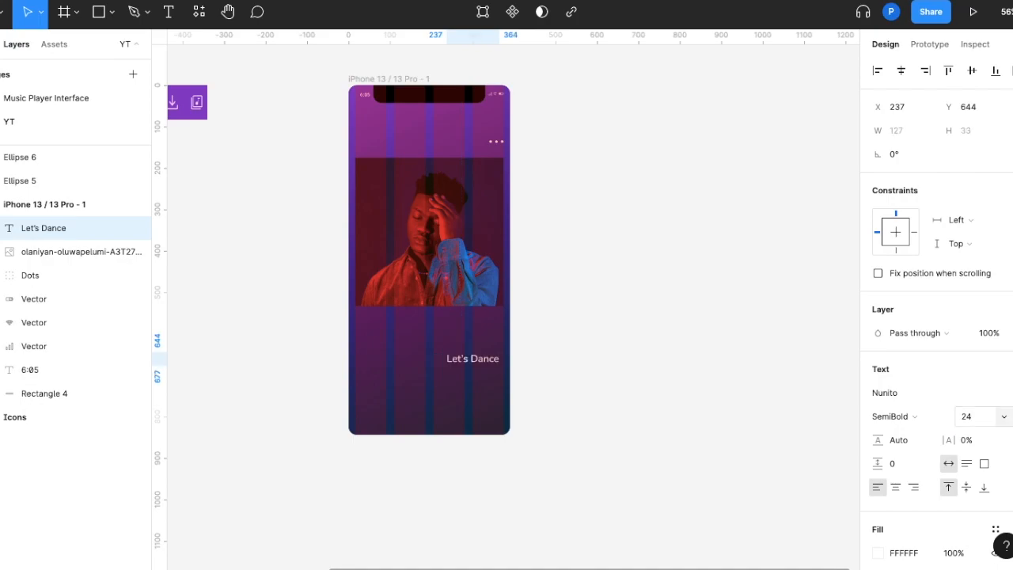
# Center the "Let's Dance" title horizontally beneath the photo, at X 131, Y 558
pyautogui.moveTo(475, 369); pyautogui.dragTo(430, 341)
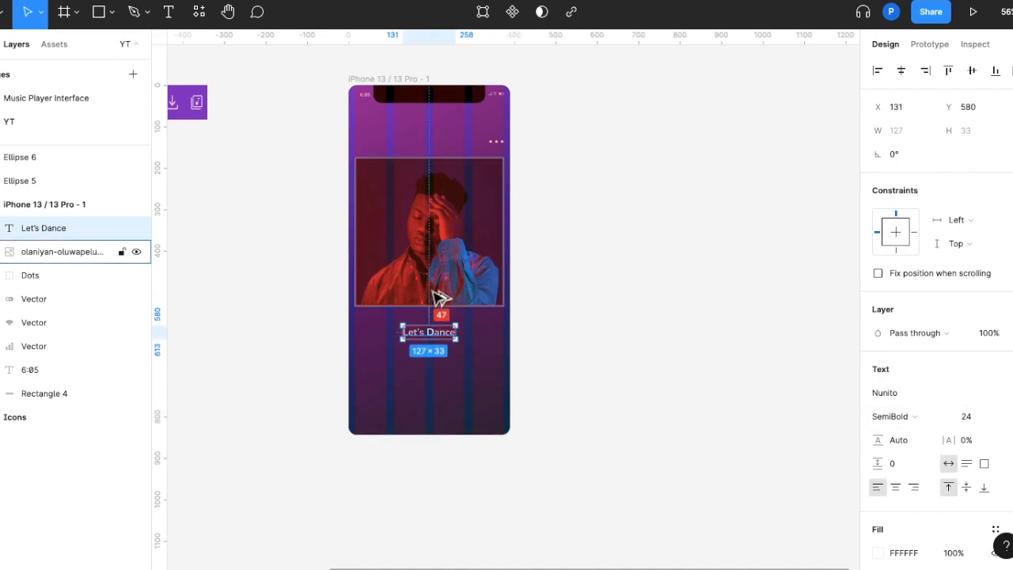
pyautogui.press('Up')
pyautogui.press('Up')
pyautogui.press('Up')
pyautogui.press('Up')
pyautogui.press('Up')
pyautogui.press('Up')
pyautogui.press('Up')
pyautogui.press('Up')
pyautogui.press('Up')
pyautogui.press('Up')
pyautogui.press('Up')
pyautogui.press('Up')
pyautogui.press('Up')
pyautogui.press('Up')
pyautogui.press('Up')
pyautogui.press('Up')
pyautogui.press('Up')
pyautogui.press('Up')
pyautogui.press('Up')
pyautogui.press('Up')
pyautogui.press('Up')
pyautogui.press('Up')
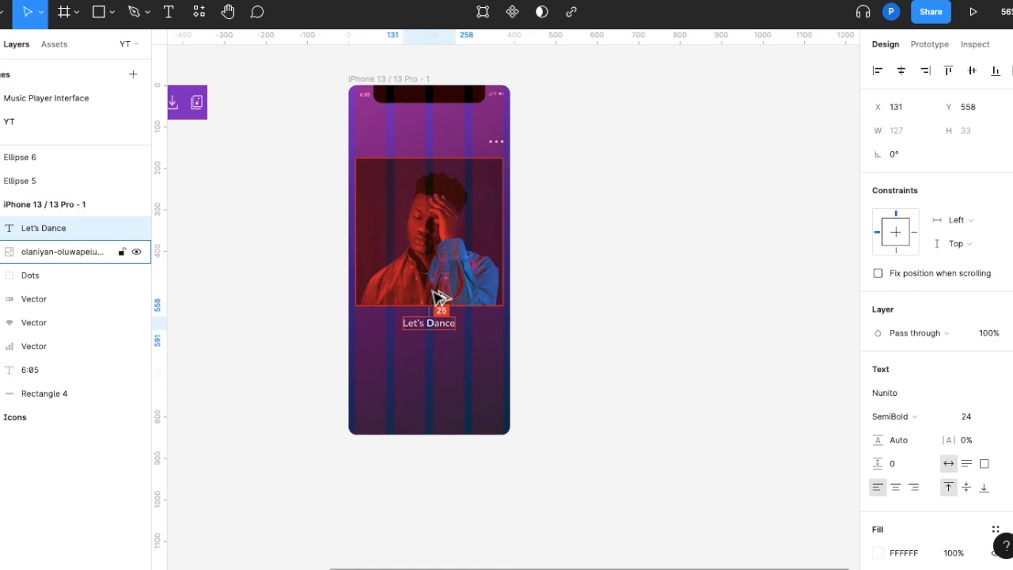
# Duplicate the "Let's Dance" title below itself at Y 602 and replace the copy's text with the artist's full name
pyautogui.moveTo(450, 325); pyautogui.dragTo(445, 346)
pyautogui.press('Down')
pyautogui.press('Down')
pyautogui.press('Down')
pyautogui.press('Down')
pyautogui.press('Down')
pyautogui.press('Down')
pyautogui.press('Down')
pyautogui.press('Down')
pyautogui.press('Down')
pyautogui.press('Down')
pyautogui.press('Down')
pyautogui.press('Down')
pyautogui.doubleClick(435, 341)
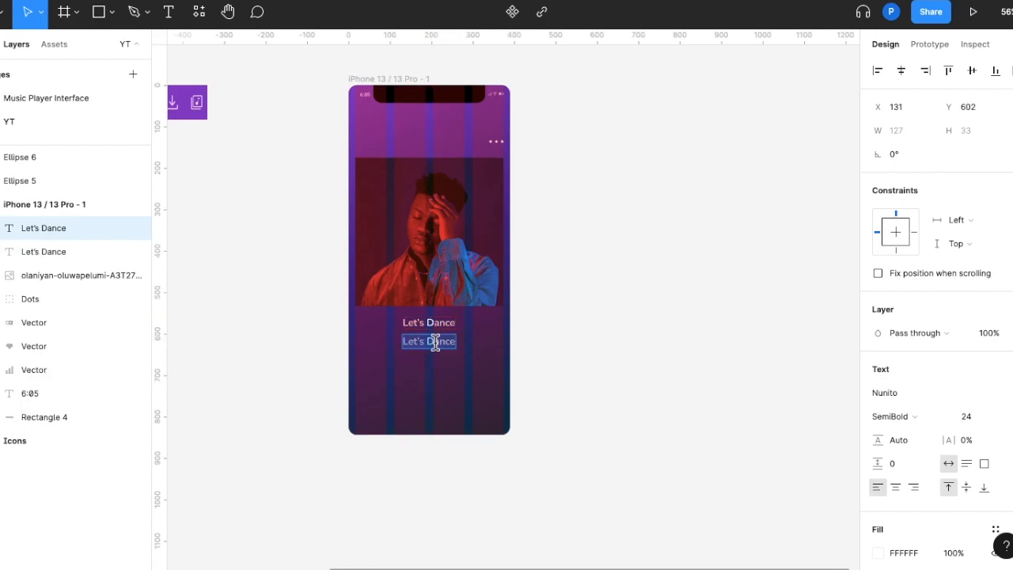
pyautogui.write('Jacob Roy')
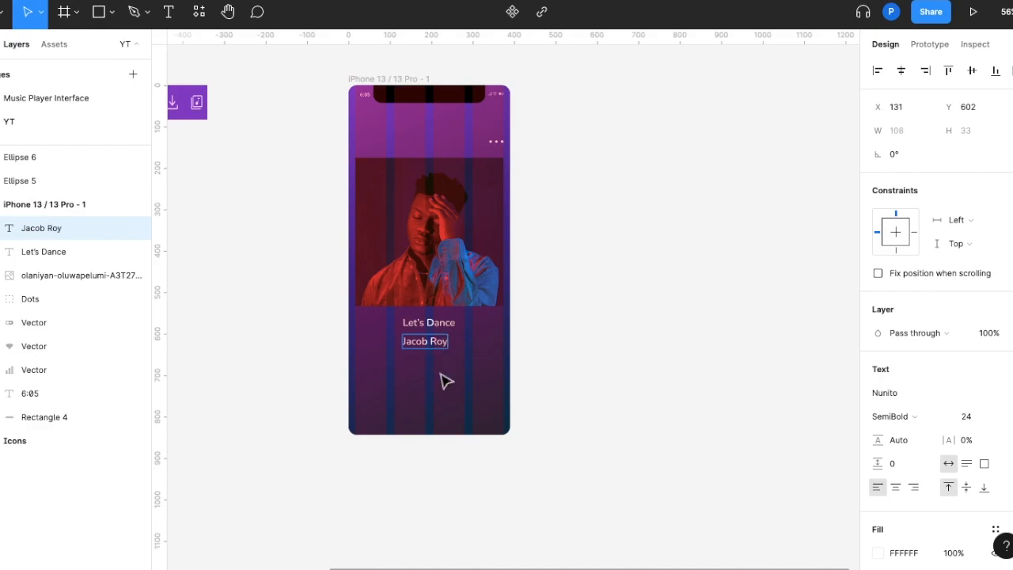
pyautogui.press('Escape')
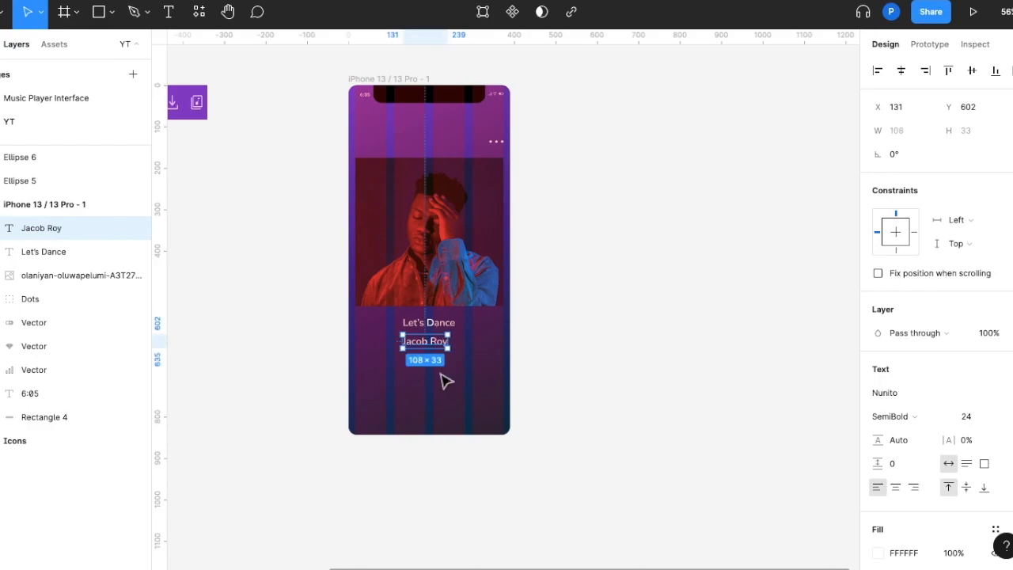
# Set the artist name text to Medium weight at size 16
pyautogui.click(936, 416)
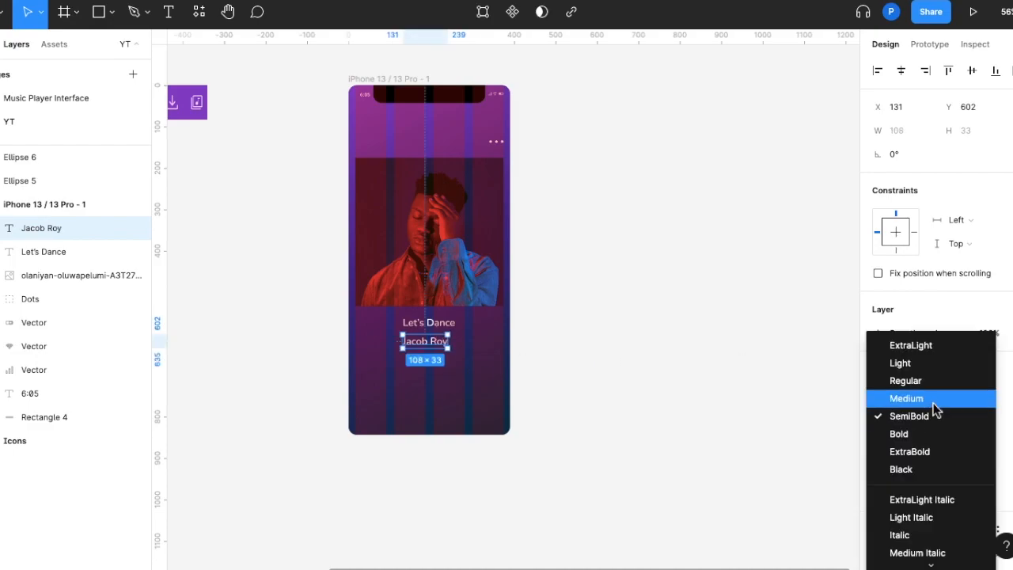
pyautogui.click(933, 400)
pyautogui.click(967, 418)
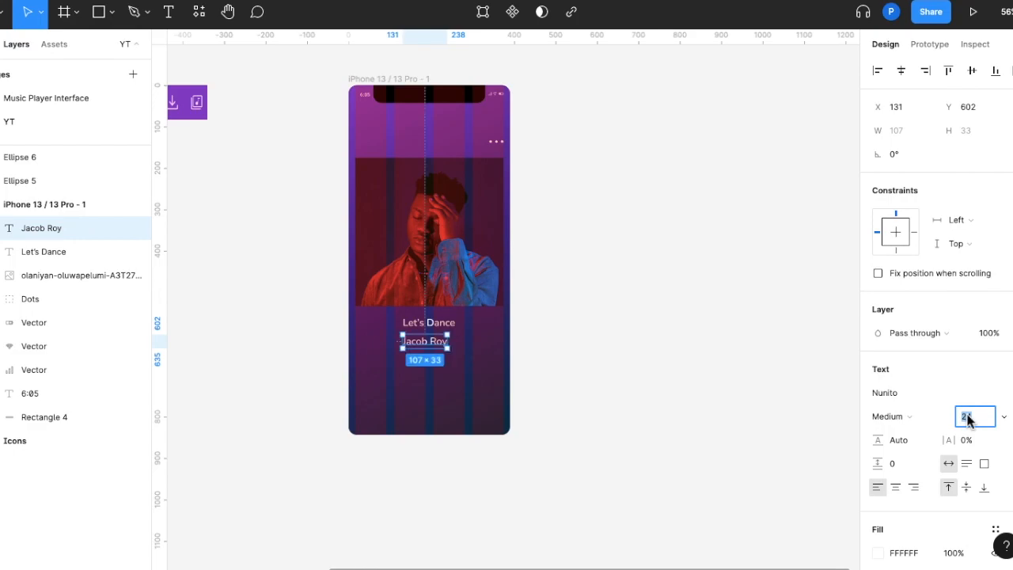
pyautogui.write('1')
pyautogui.press('Return')
# Center the artist name closely beneath the "Let's Dance" title, at X 164, Y 590
pyautogui.scroll(3, 609, 338)
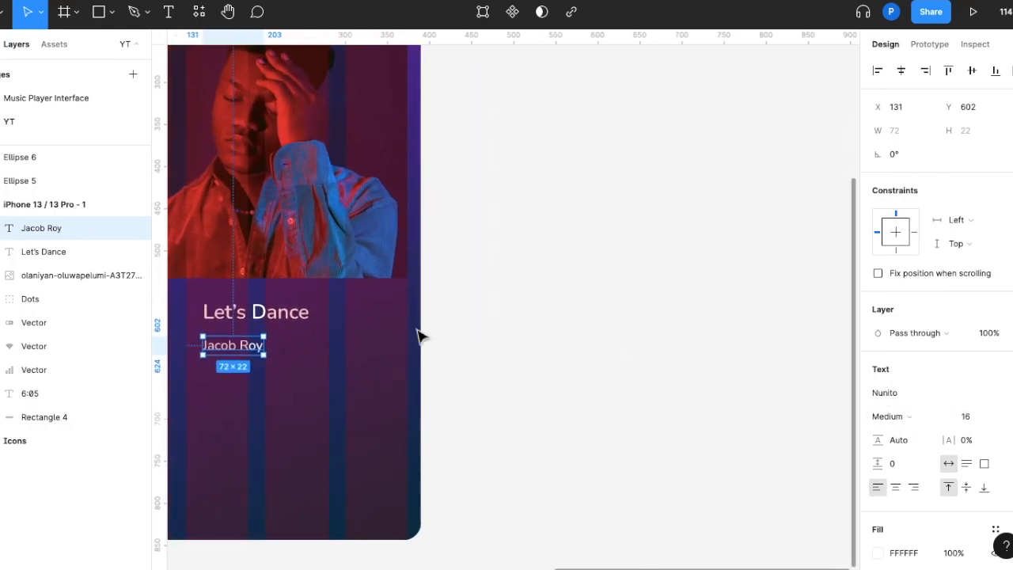
pyautogui.hscroll(-3, 306, 362)
pyautogui.moveTo(309, 336); pyautogui.dragTo(335, 329)
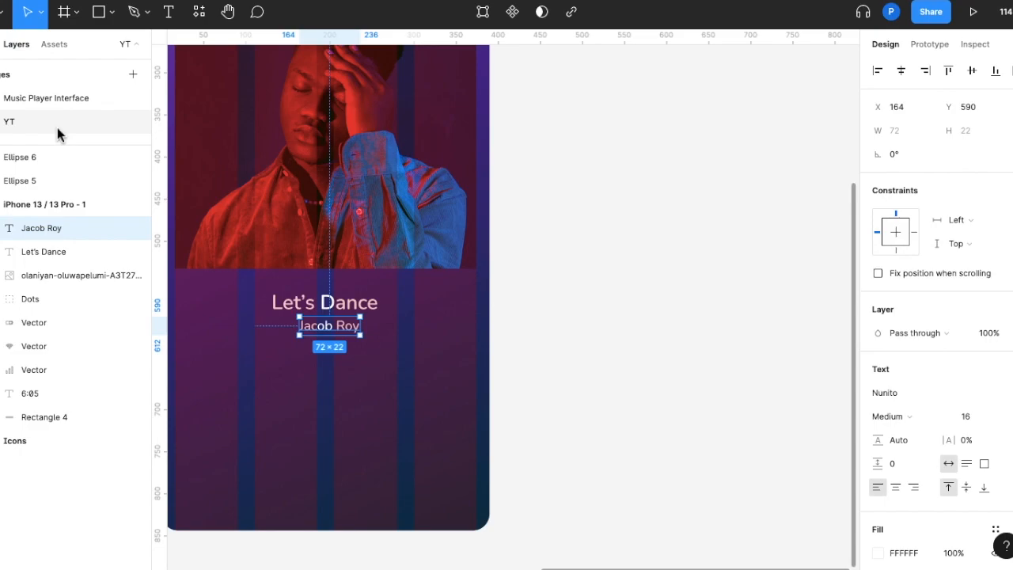
pyautogui.click(780, 379)
# Create a rectangle on the empty canvas beside the iPhone frame and size it to 284 × 8
pyautogui.scroll(-1, 779, 379)
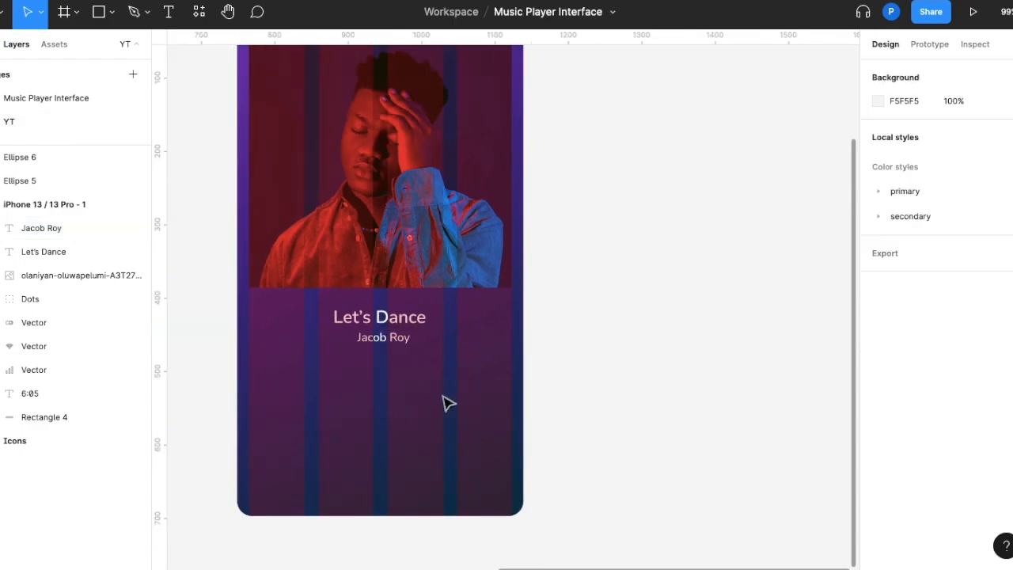
pyautogui.press('r')
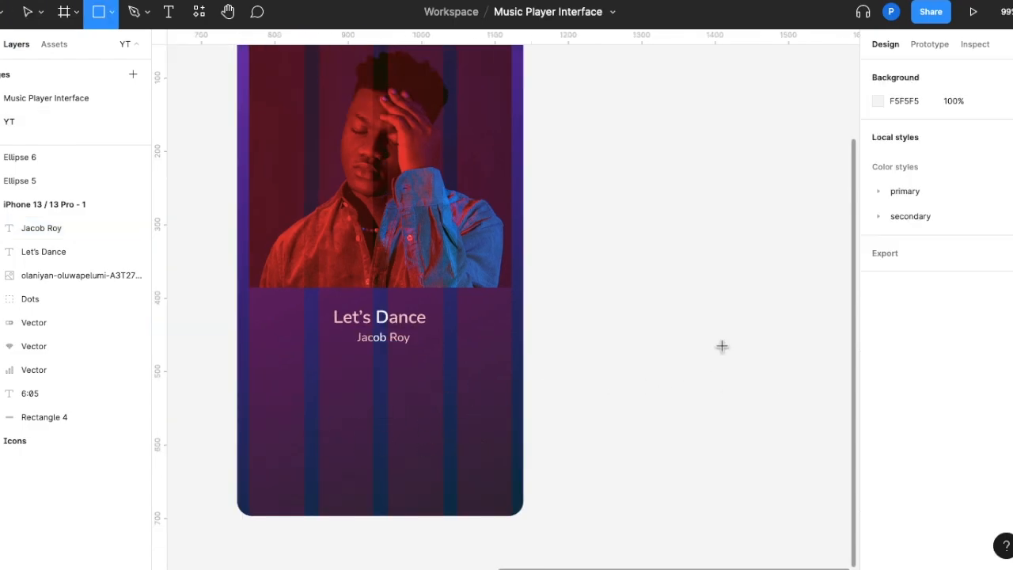
pyautogui.click(721, 346)
pyautogui.hscroll(2, 724, 351)
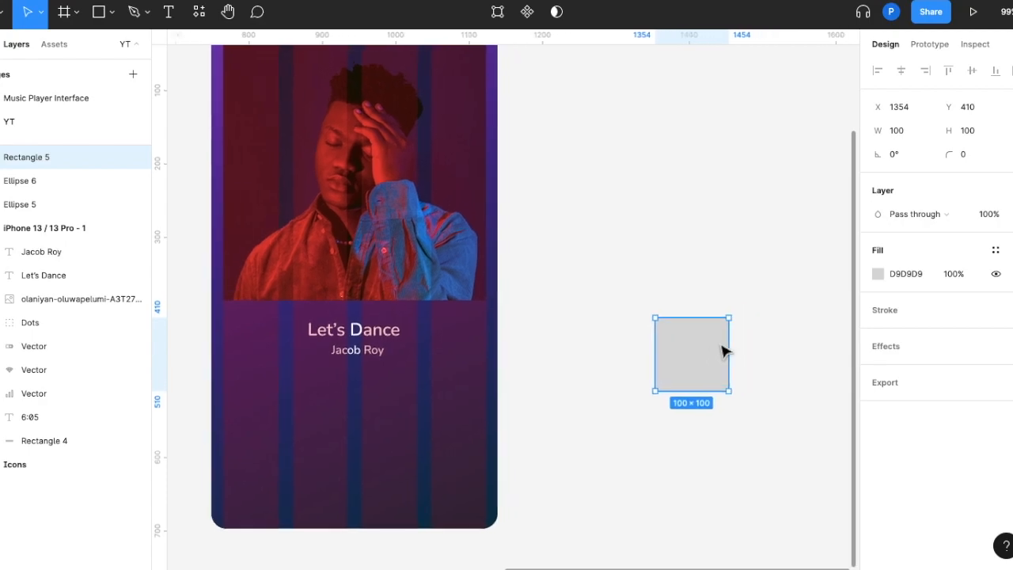
pyautogui.click(910, 136)
pyautogui.write('284')
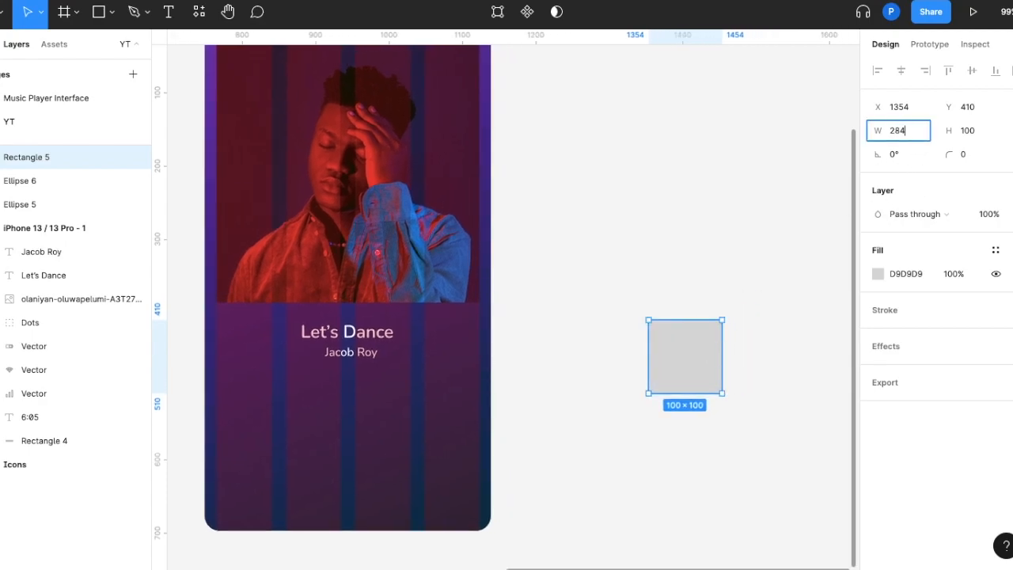
pyautogui.press('Return')
pyautogui.click(975, 135)
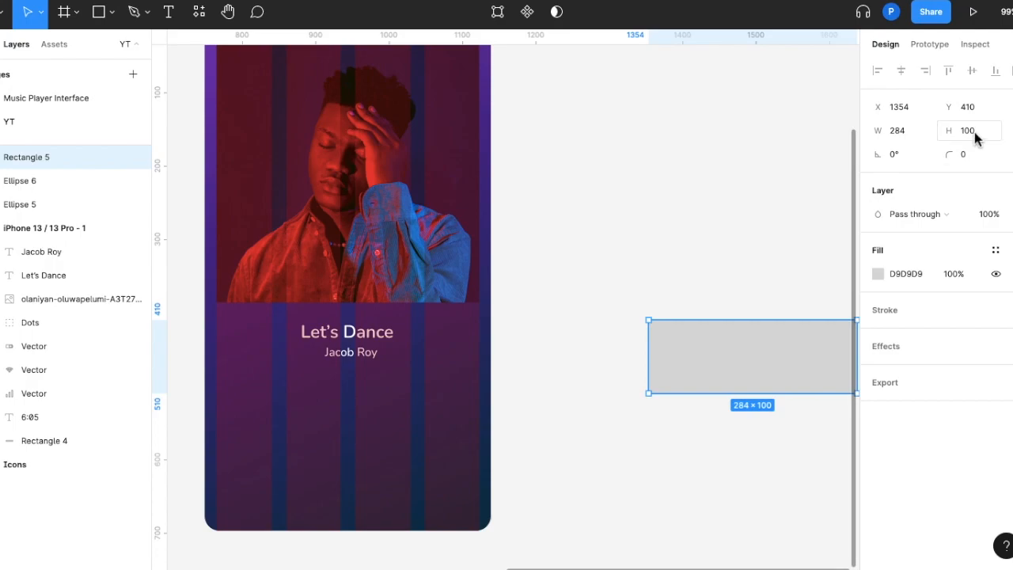
pyautogui.write('8')
pyautogui.press('Return')
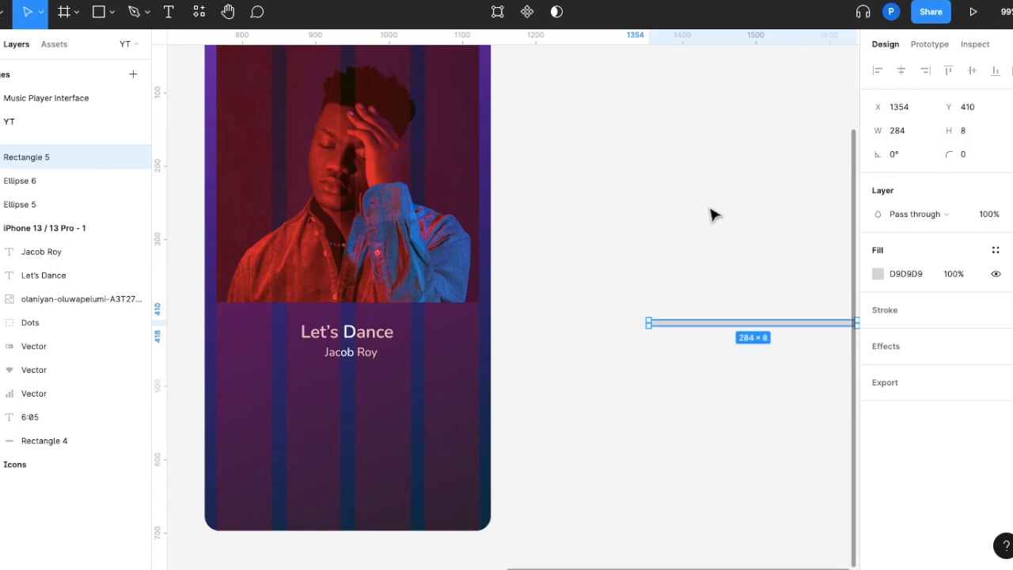
# Move the thin rectangle into the iPhone frame below the artist name, at X 58, Y 659, and set its corner radius to 8
pyautogui.moveTo(697, 324); pyautogui.dragTo(295, 398)
pyautogui.click(977, 154)
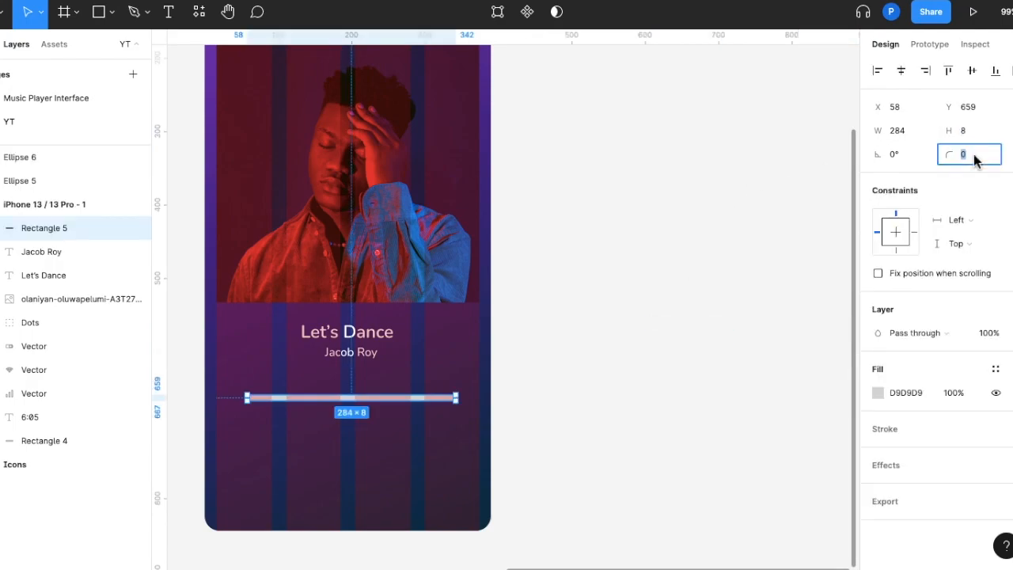
pyautogui.write('8')
pyautogui.press('Return')
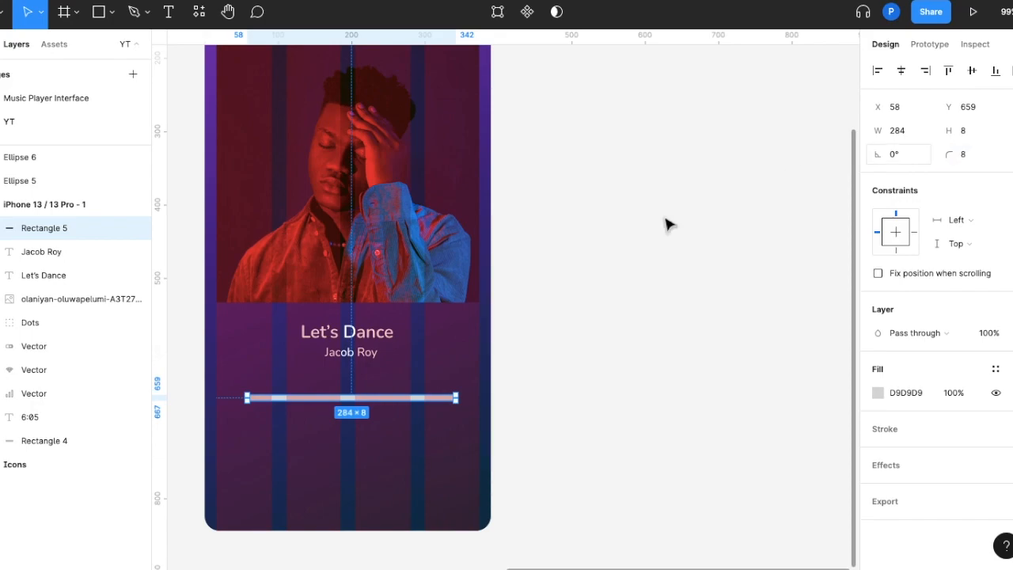
# Fill the rounded bar with white (FFFFFF) at 20% opacity
pyautogui.click(877, 392)
pyautogui.moveTo(753, 288); pyautogui.dragTo(683, 140)
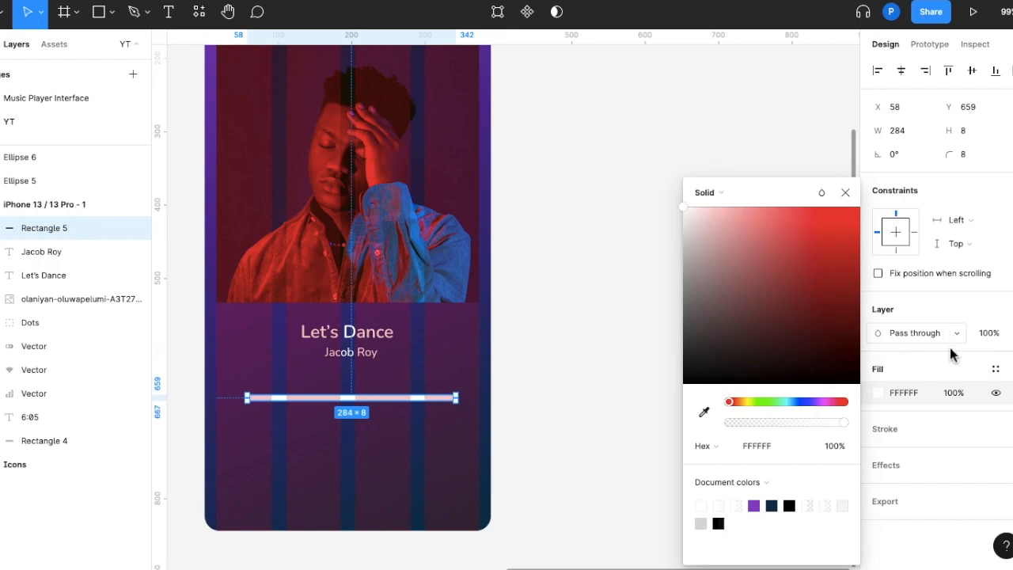
pyautogui.click(954, 396)
pyautogui.write('20')
pyautogui.press('Return')
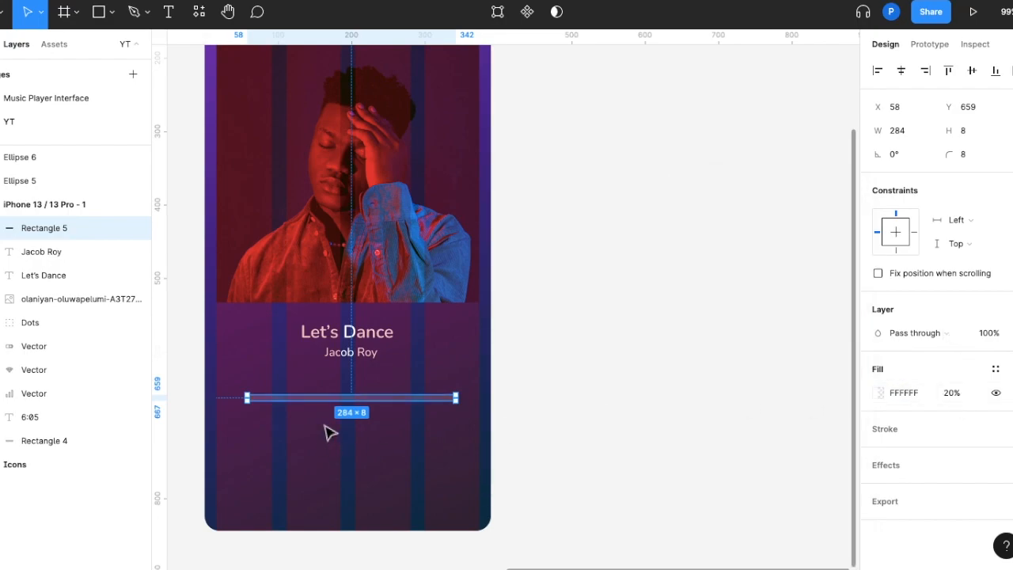
# Lay a shortened copy of the bar, 113 × 8 with 100% fill opacity, over the start of the translucent bar at X 58, Y 664
pyautogui.moveTo(338, 402); pyautogui.dragTo(388, 420)
pyautogui.moveTo(462, 420); pyautogui.dragTo(330, 418)
pyautogui.click(960, 394)
pyautogui.write('100')
pyautogui.press('Return')
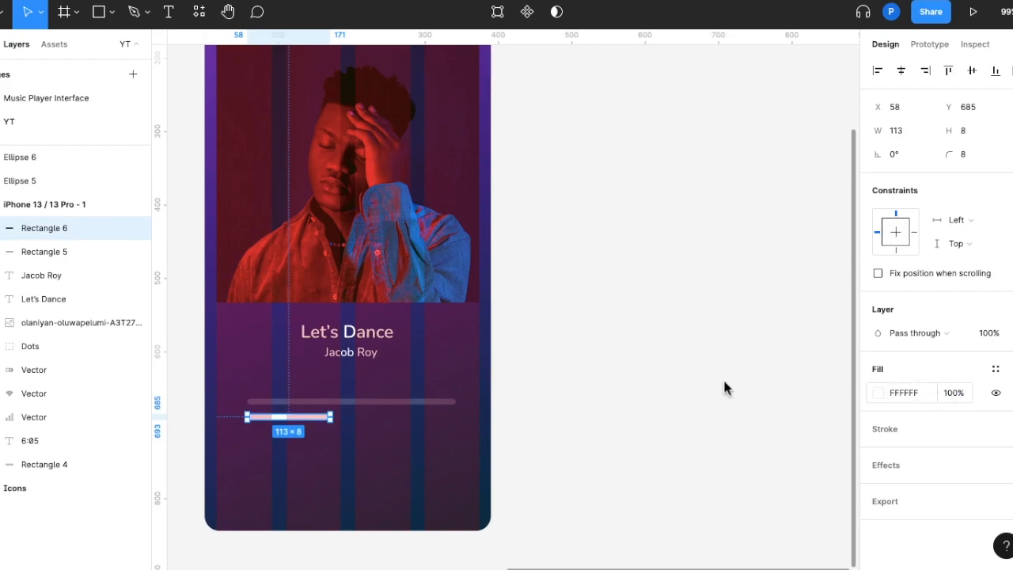
pyautogui.moveTo(304, 420); pyautogui.dragTo(310, 406)
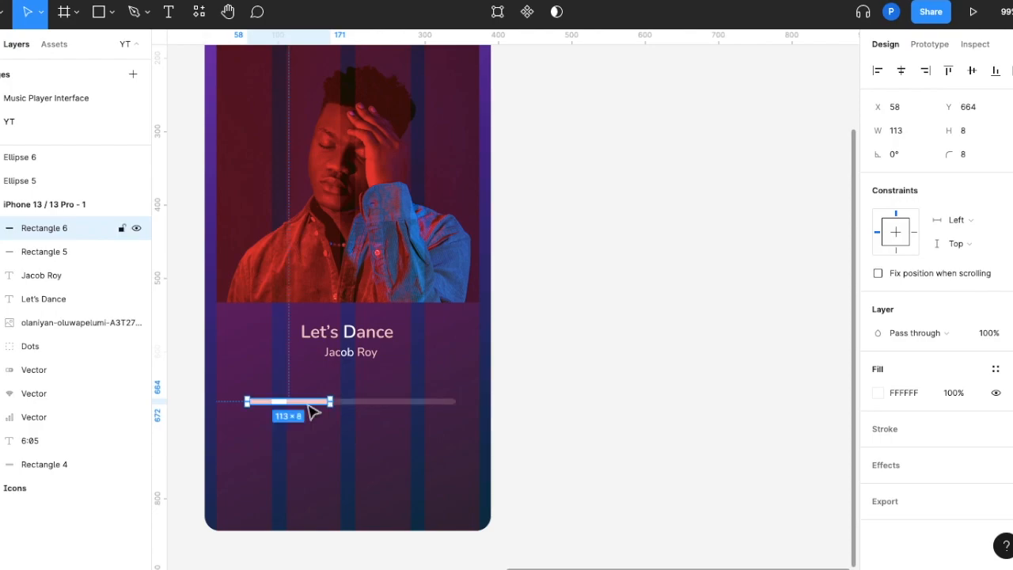
# Add a circle to the iPhone frame below the progress bar and size it to 12 × 12
pyautogui.press('Escape')
pyautogui.press('o')
pyautogui.click(357, 453)
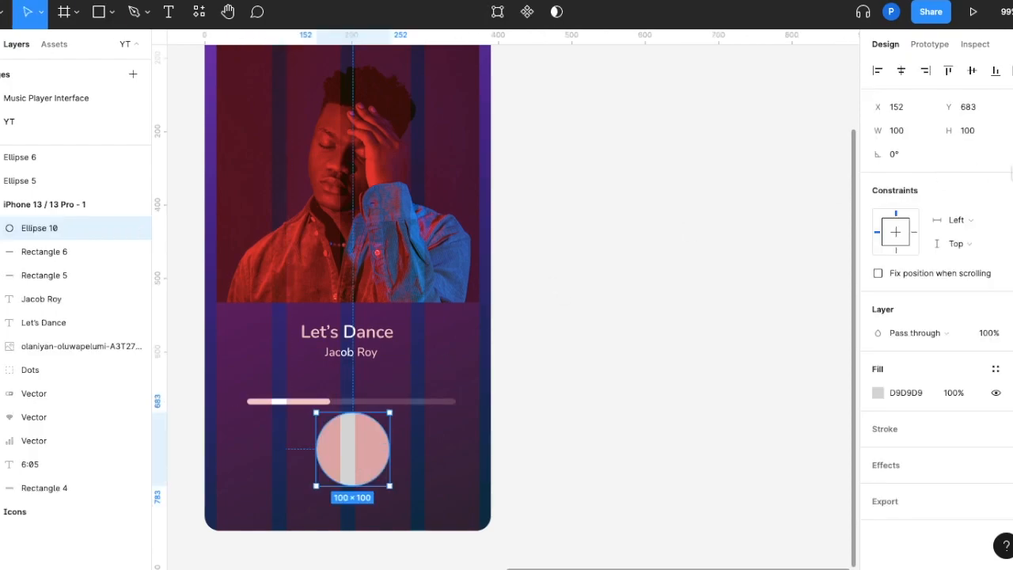
pyautogui.click(917, 130)
pyautogui.write('12')
pyautogui.press('Return')
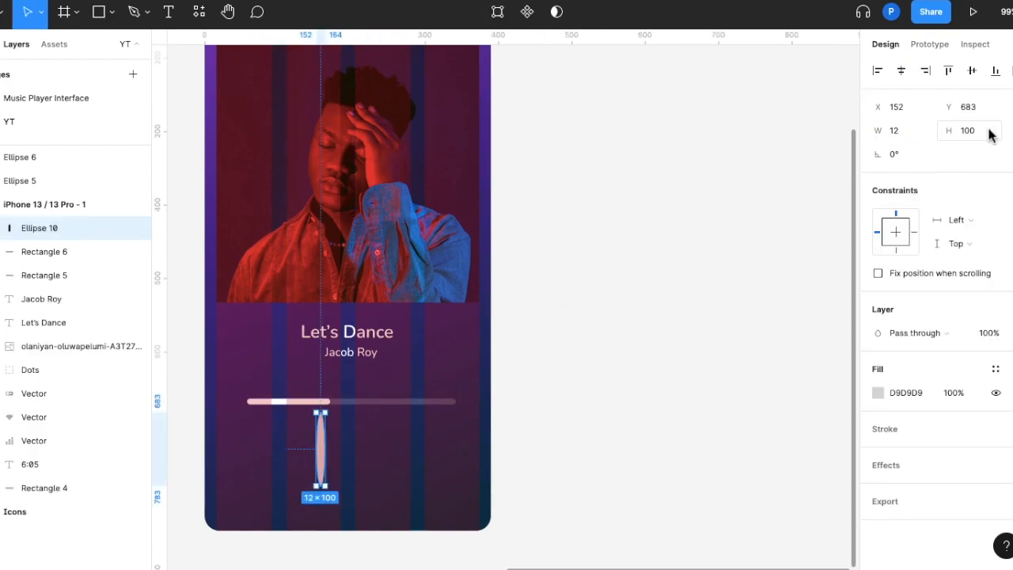
pyautogui.click(981, 132)
pyautogui.write('12')
pyautogui.press('Return')
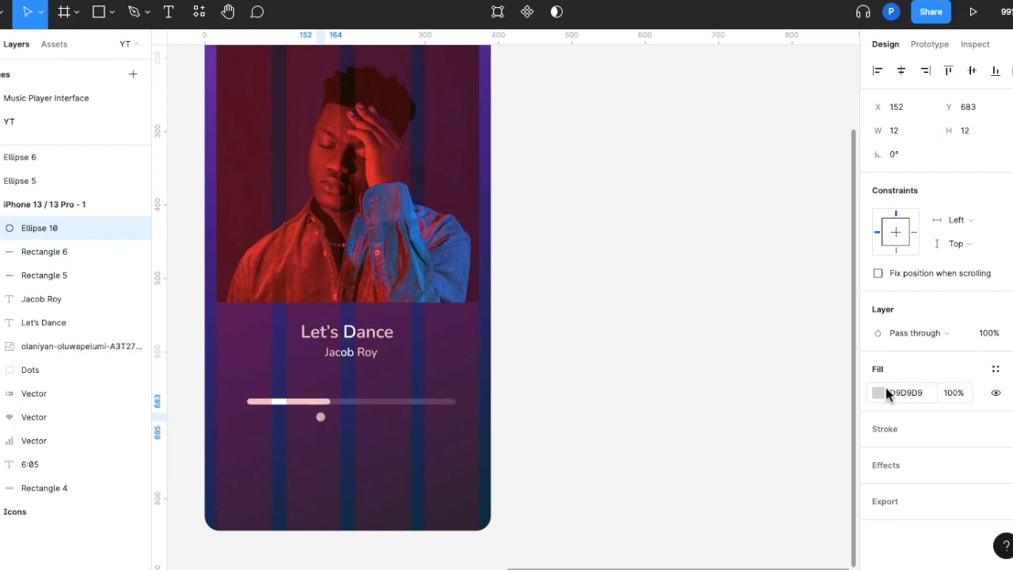
# Fill the small circle with white (FFFFFF) and place it at the end of the solid bar, at X 164, Y 662
pyautogui.click(878, 393)
pyautogui.moveTo(762, 235); pyautogui.dragTo(678, 158)
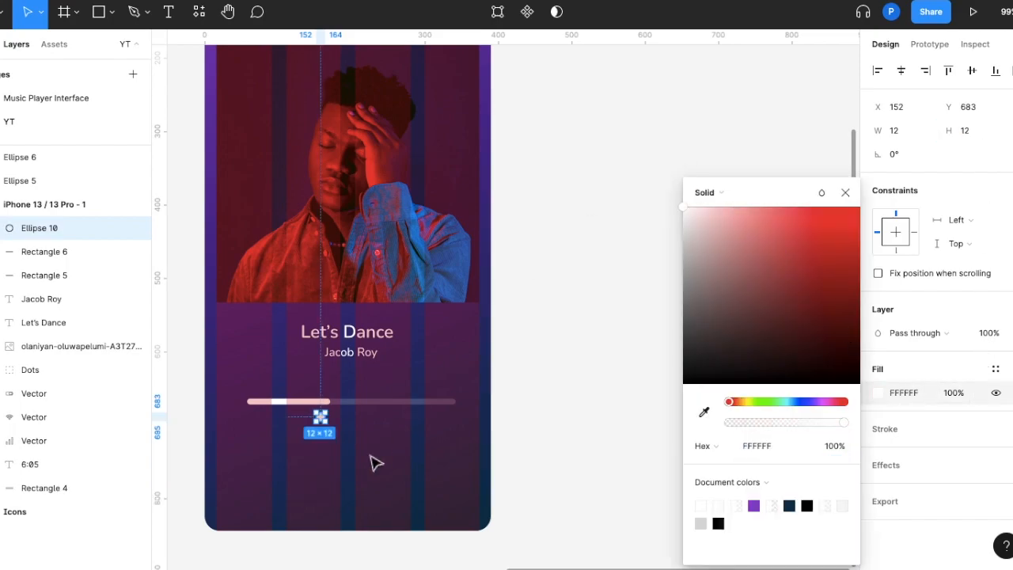
pyautogui.press('Escape')
pyautogui.scroll(3, 372, 459)
pyautogui.moveTo(302, 404); pyautogui.dragTo(311, 379)
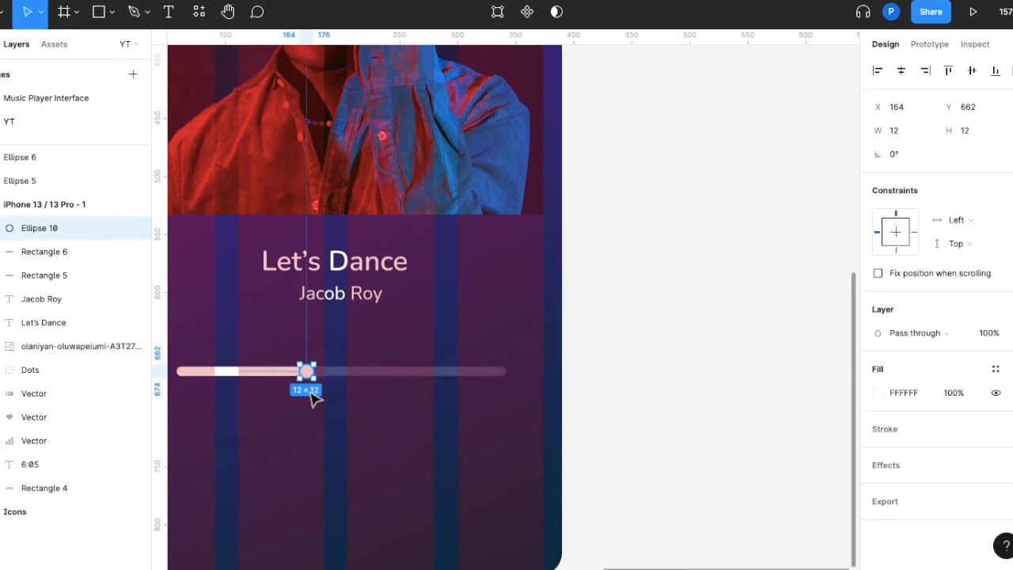
pyautogui.click(314, 394)
# Group the circle with the two progress bars and name the group "Music bar"
pyautogui.moveTo(196, 343); pyautogui.dragTo(529, 423)
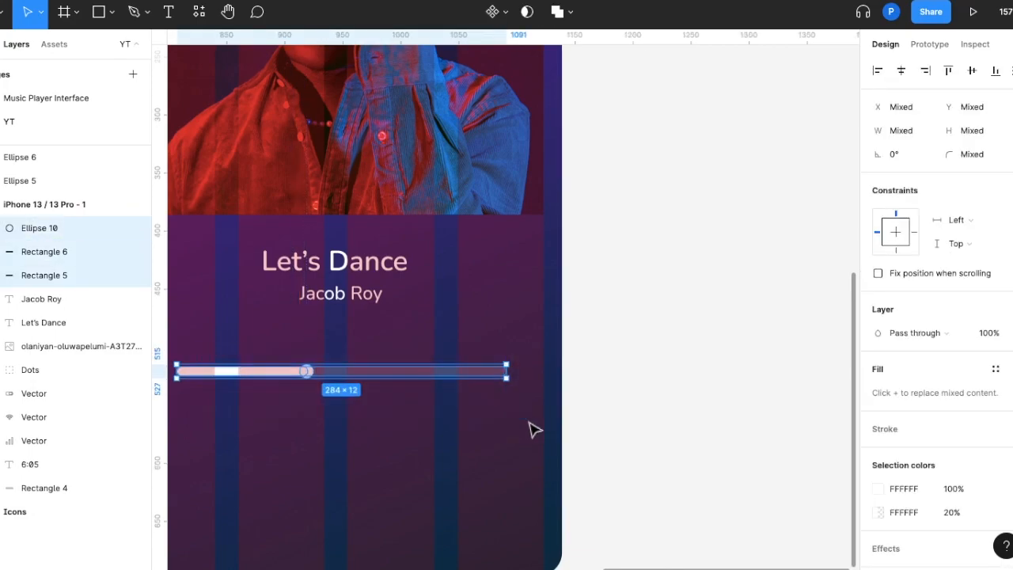
pyautogui.hotkey('ctrl', 'g')
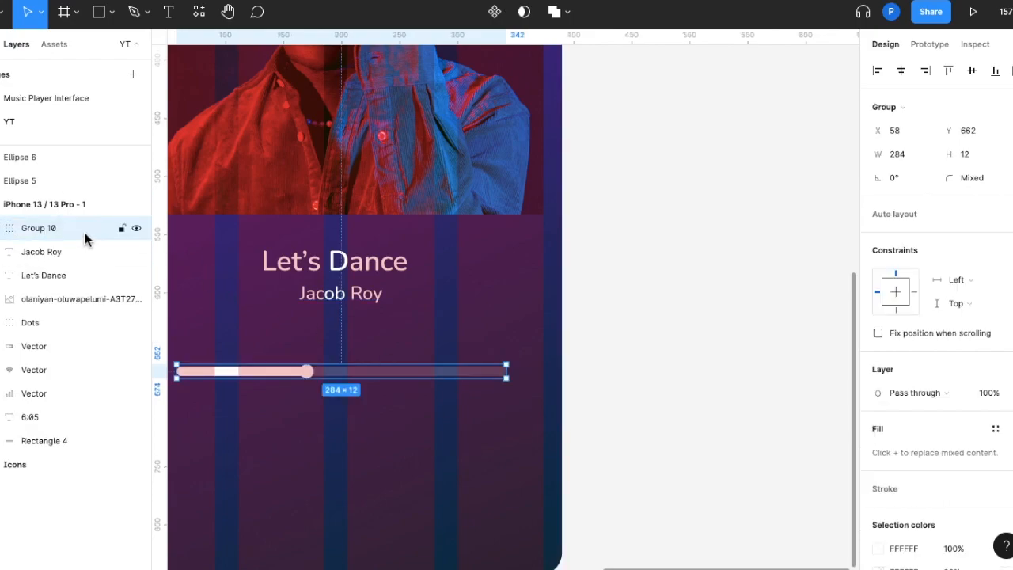
pyautogui.doubleClick(83, 230)
pyautogui.write('Music bar')
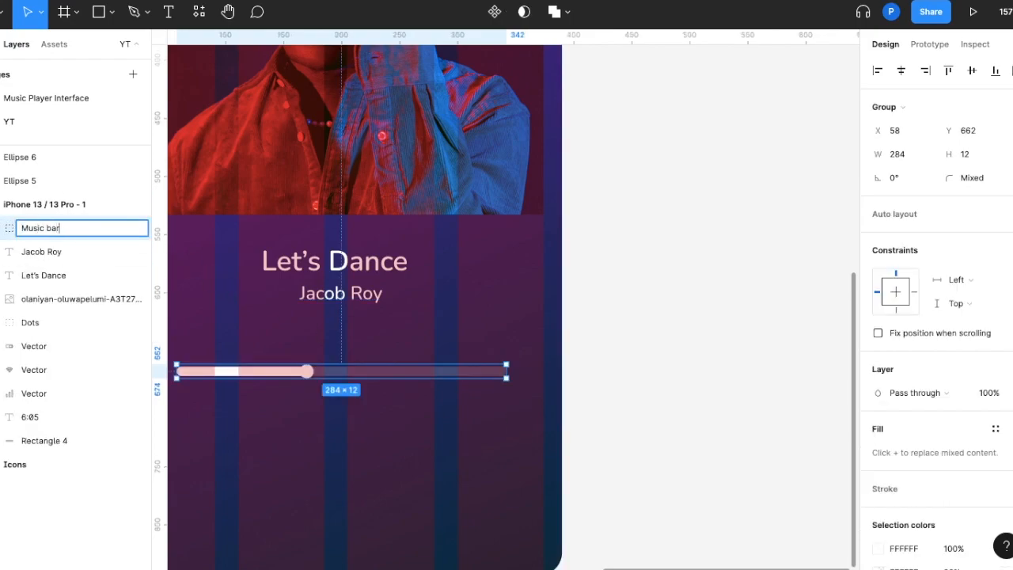
pyautogui.press('Return')
pyautogui.click(244, 418)
# Copy the heart icon from the Icons frame to the iPhone frame, level with the song title and aligned to the photo's right edge
pyautogui.hscroll(-1, 245, 418)
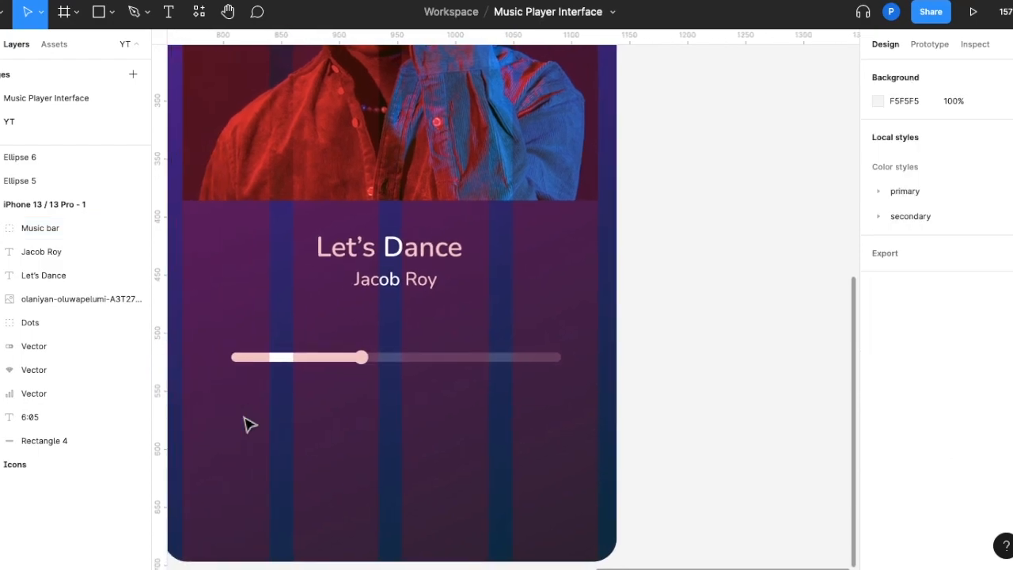
pyautogui.scroll(-2, 247, 425)
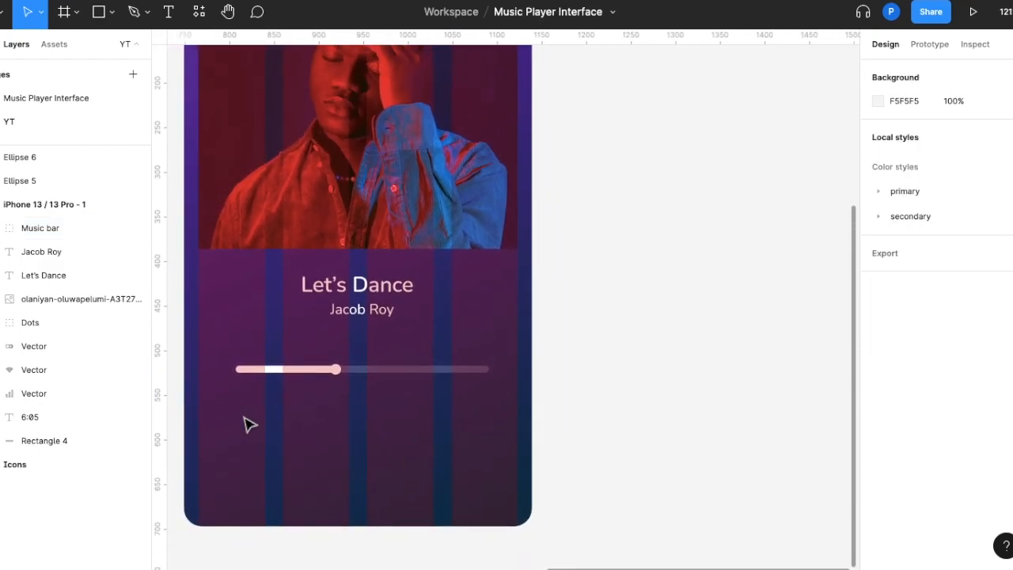
pyautogui.scroll(-5, 249, 425)
pyautogui.hscroll(-4, 249, 425)
pyautogui.hscroll(-2, 245, 425)
pyautogui.scroll(-1, 245, 425)
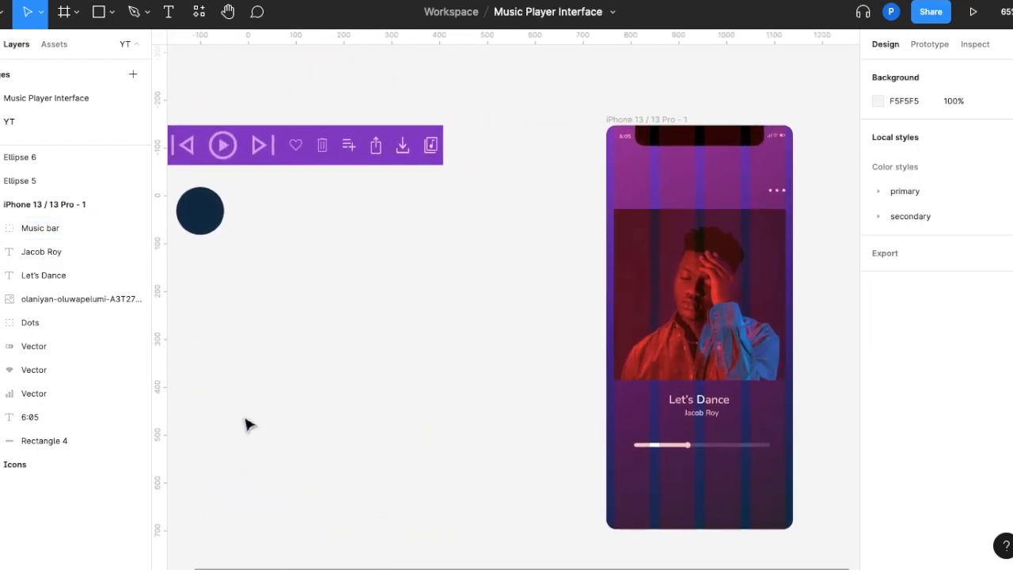
pyautogui.click(296, 152)
pyautogui.moveTo(296, 146); pyautogui.dragTo(800, 393)
pyautogui.scroll(3, 779, 407)
pyautogui.scroll(5, 782, 401)
pyautogui.click(745, 434)
# Copy the shuffle icon from the Icons frame to the left of the music bar, vertically centered with it at X 16, Y 658
pyautogui.scroll(-5, 745, 434)
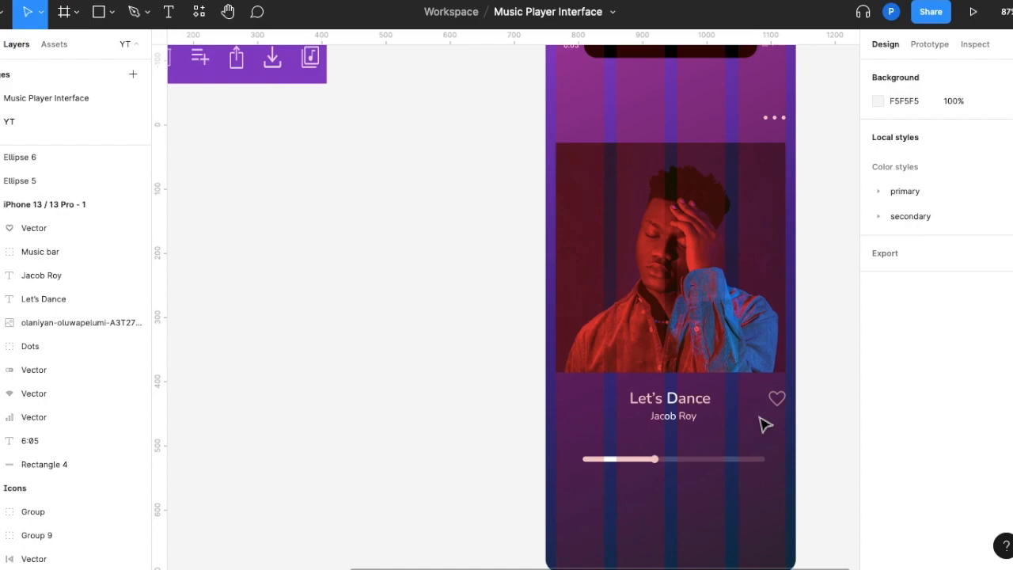
pyautogui.scroll(-4, 764, 425)
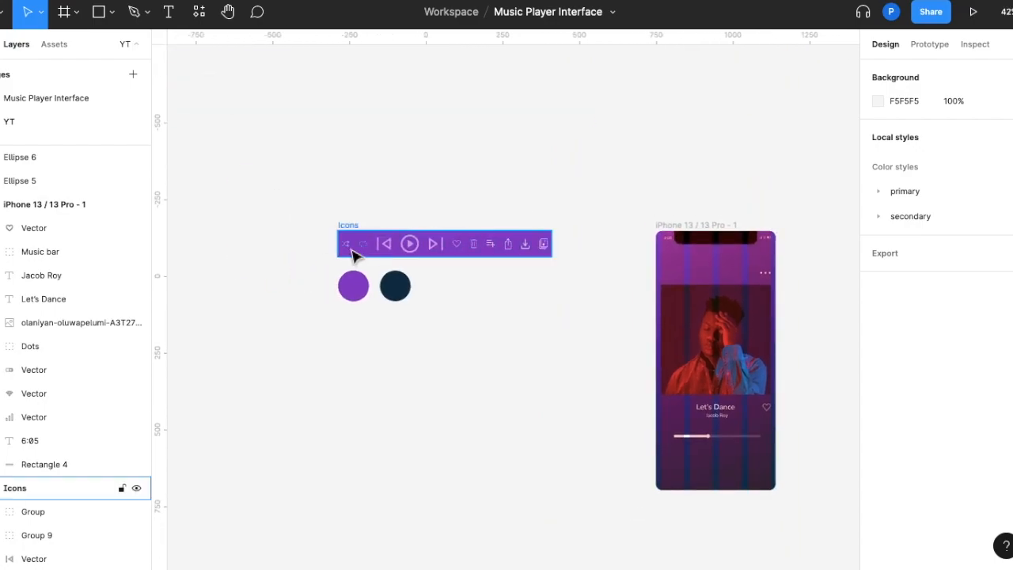
pyautogui.moveTo(349, 246); pyautogui.dragTo(669, 434)
pyautogui.scroll(10, 669, 434)
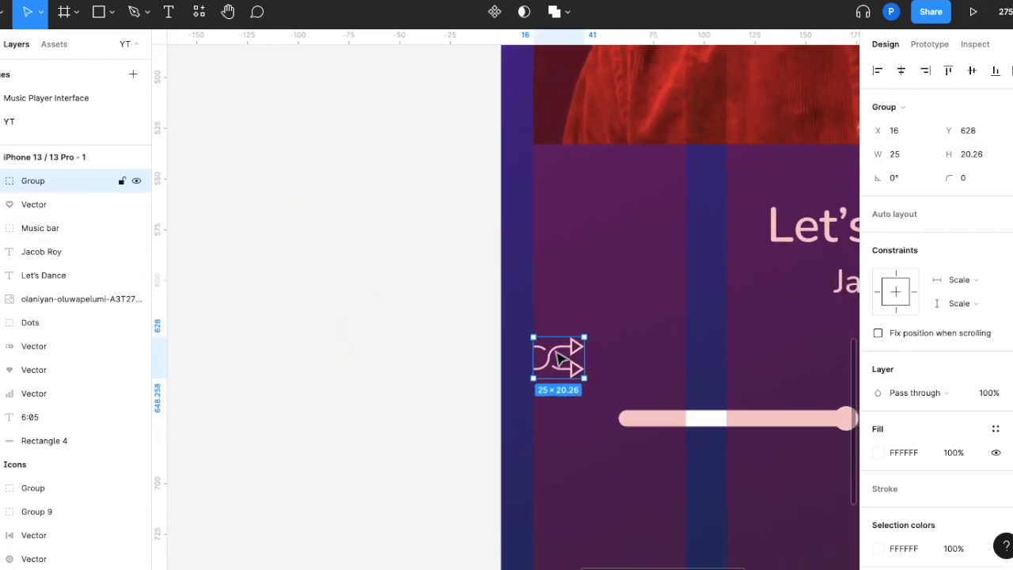
pyautogui.moveTo(560, 376); pyautogui.dragTo(562, 427)
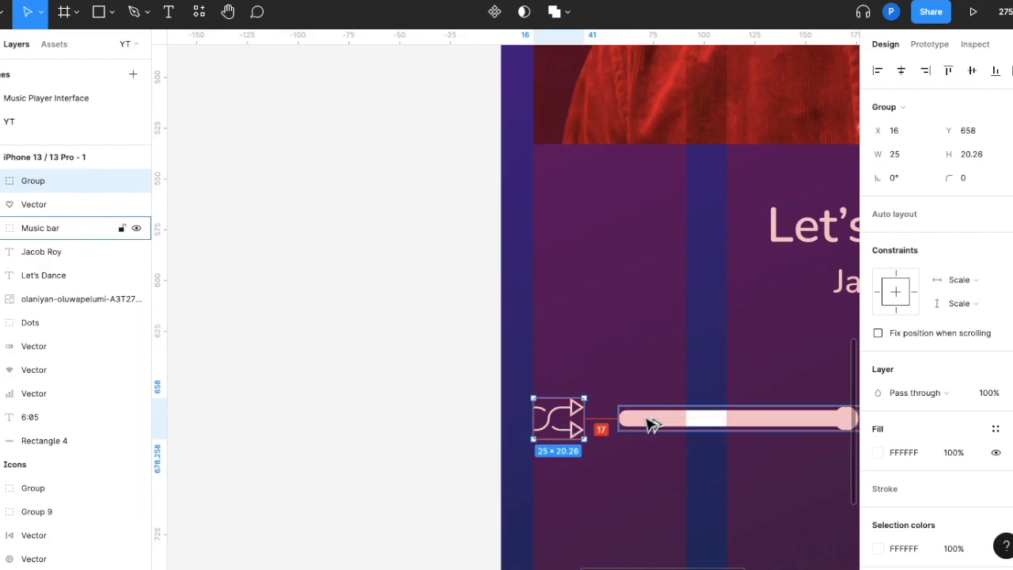
pyautogui.scroll(-4, 646, 420)
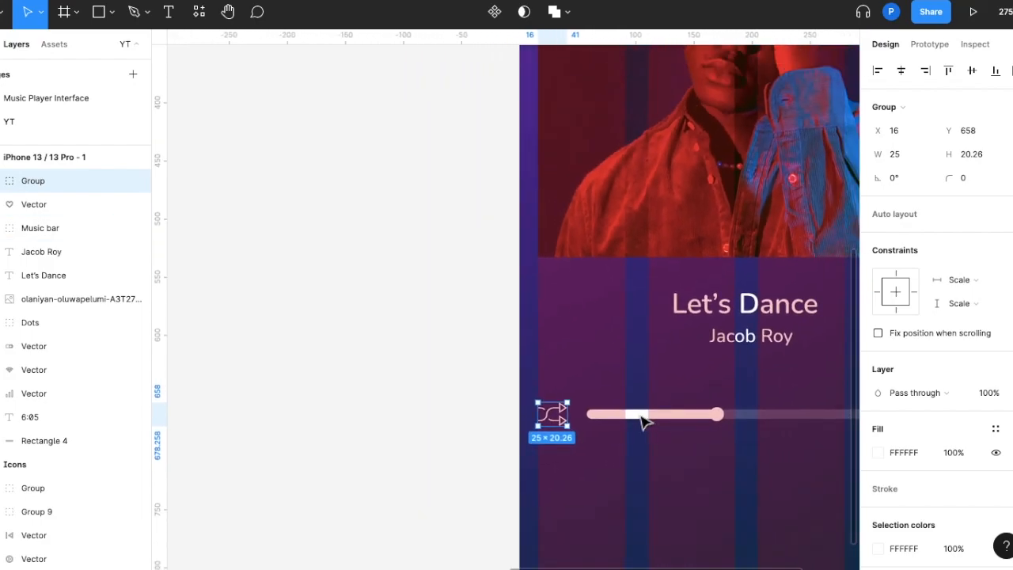
# Move the shuffle icon horizontally closer to the music bar, to X 21
pyautogui.moveTo(556, 418); pyautogui.dragTo(563, 418)
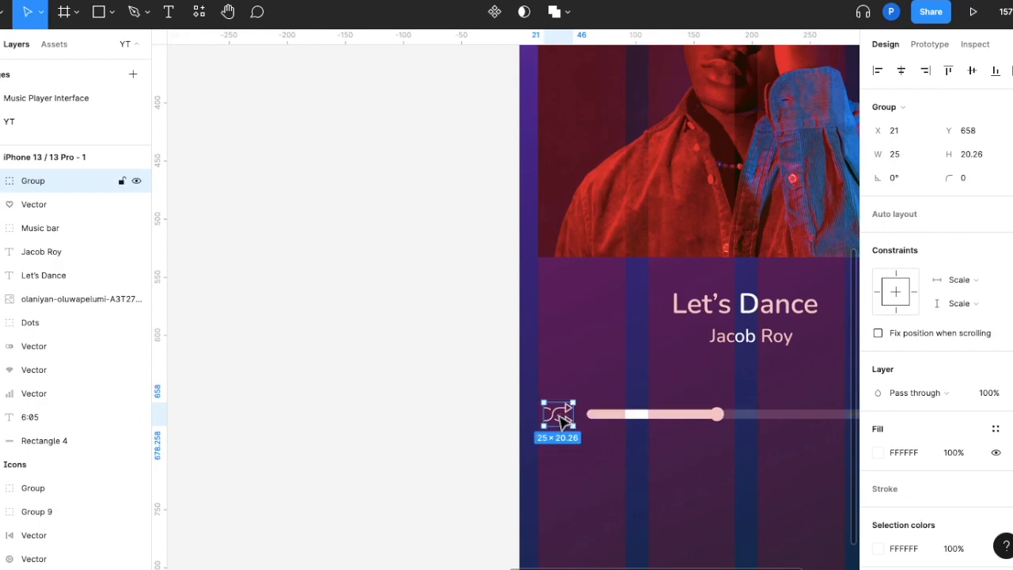
pyautogui.click(625, 470)
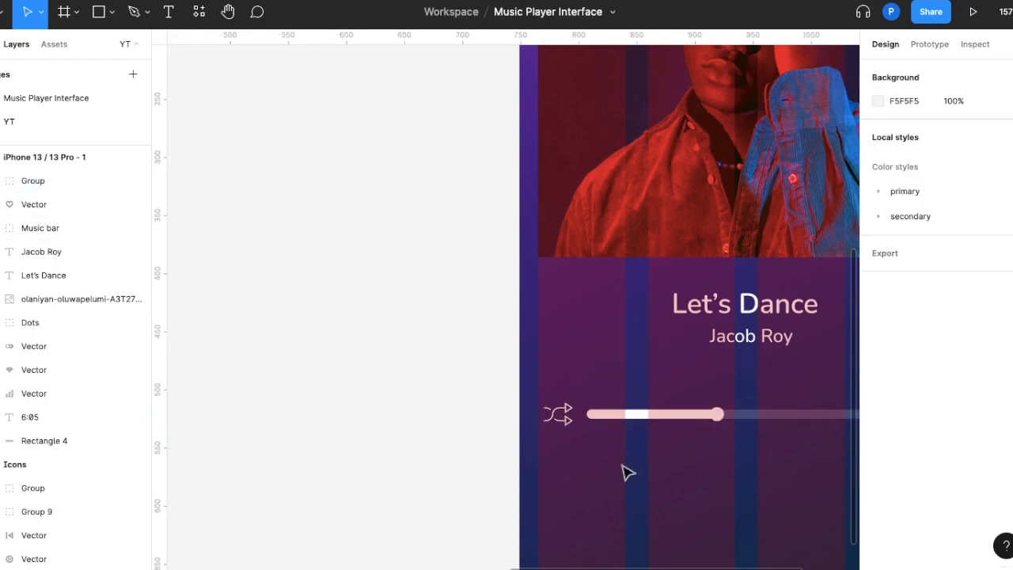
# Copy the repeat icon from the Icons frame to the right of the music bar, aligned with the photo's right edge at X 349, Y 658
pyautogui.scroll(-4, 624, 470)
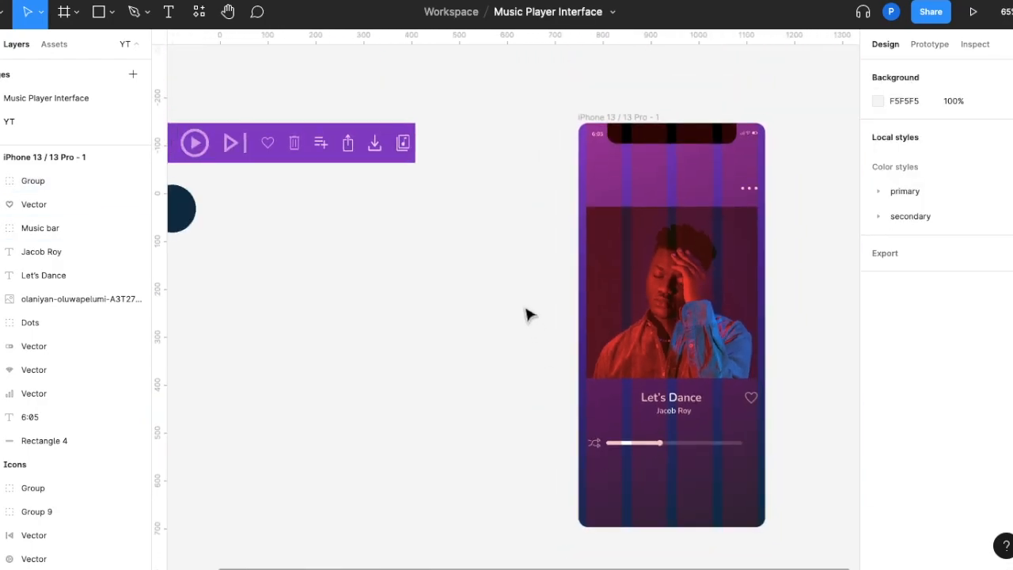
pyautogui.hscroll(-3, 295, 207)
pyautogui.moveTo(188, 135); pyautogui.dragTo(808, 441)
pyautogui.scroll(5, 808, 442)
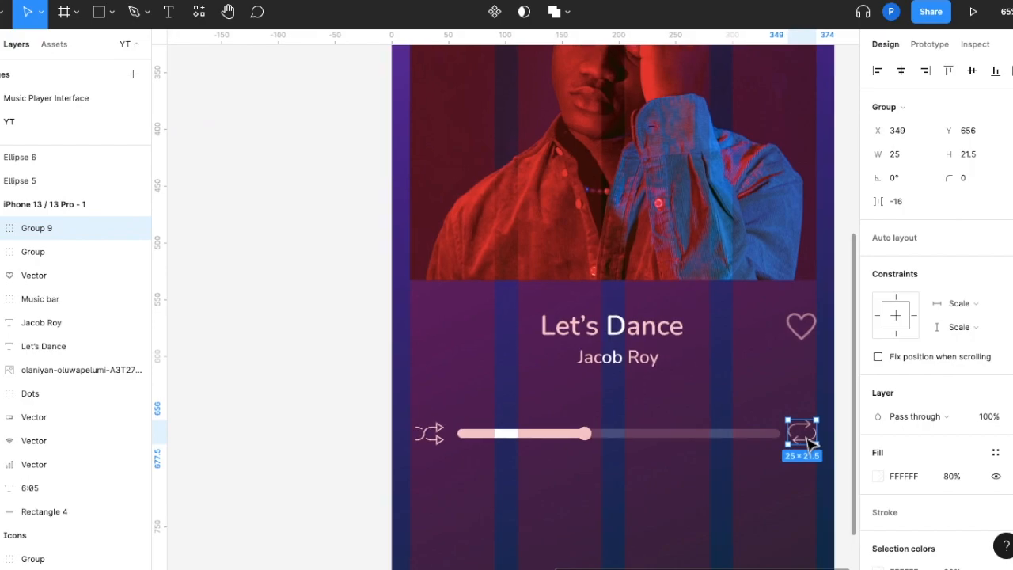
pyautogui.moveTo(771, 430)
pyautogui.mouseDown()
pyautogui.moveTo(777, 441)
pyautogui.moveTo(774, 432)
pyautogui.mouseUp()
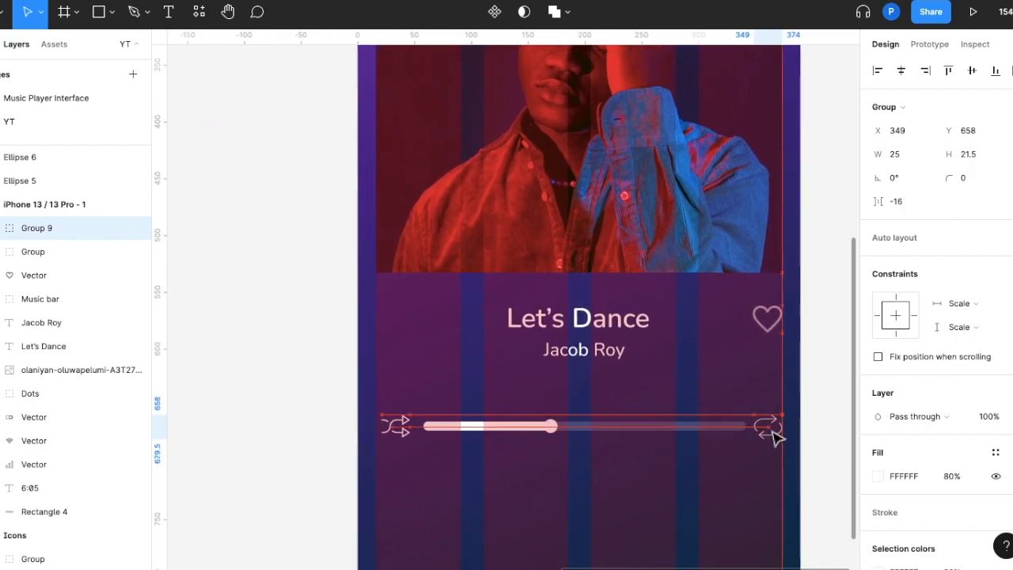
# Center the music bar horizontally in the frame at X 53 and move the shuffle icon to the photo's left edge at X 16
pyautogui.moveTo(703, 436); pyautogui.dragTo(696, 436)
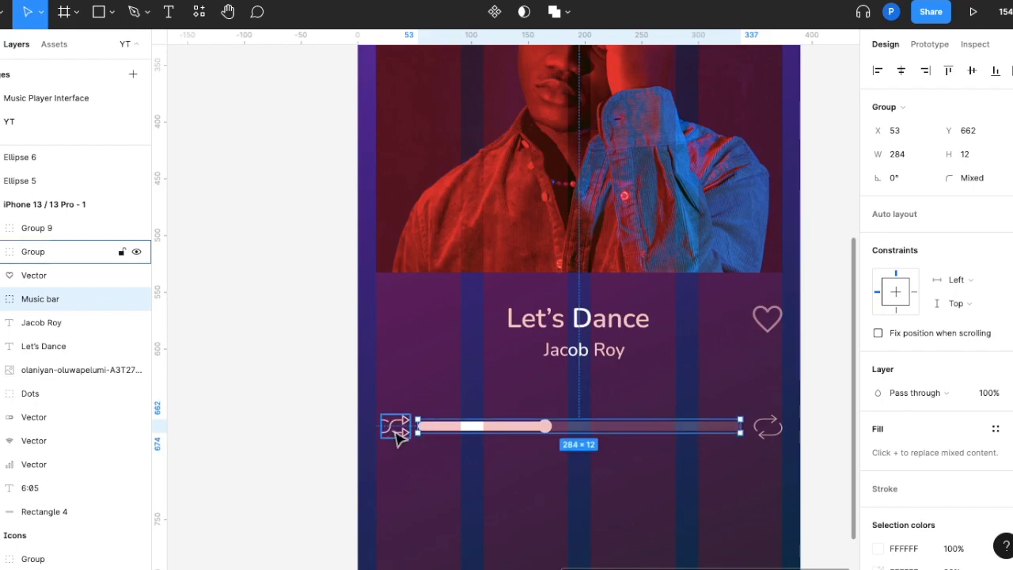
pyautogui.click(398, 431)
pyautogui.press('Left')
pyautogui.press('Left')
pyautogui.press('Left')
pyautogui.press('Left')
pyautogui.press('Left')
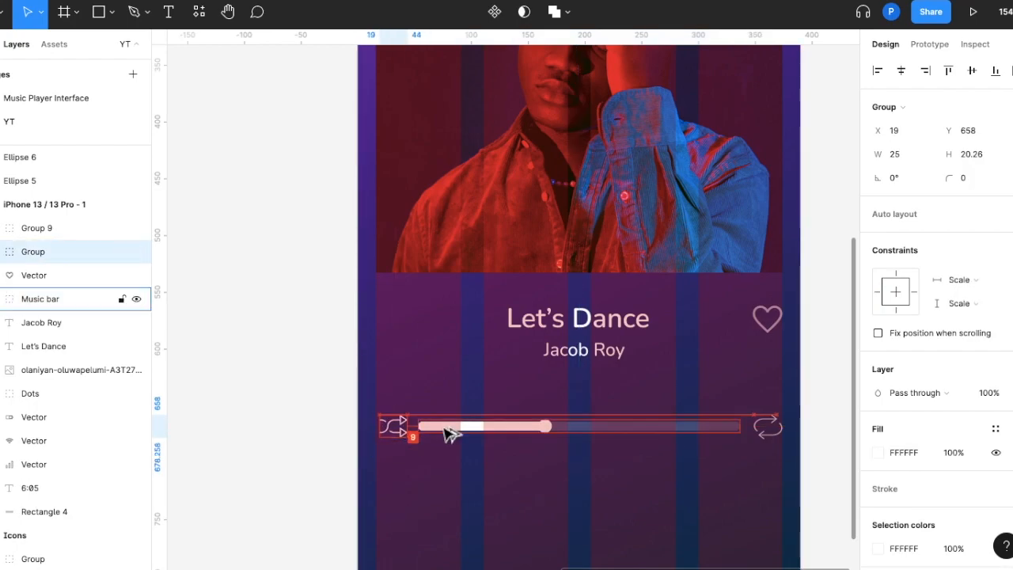
pyautogui.click(768, 427)
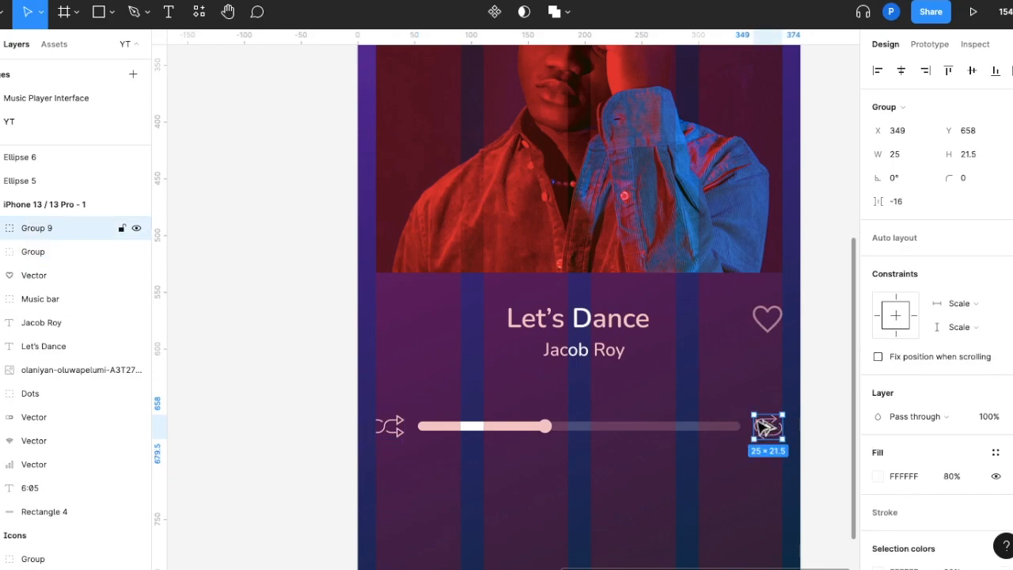
pyautogui.click(701, 498)
# Copy the previous, play and next icons from the Icons frame into a row below the music bar in the iPhone frame
pyautogui.scroll(-5, 701, 498)
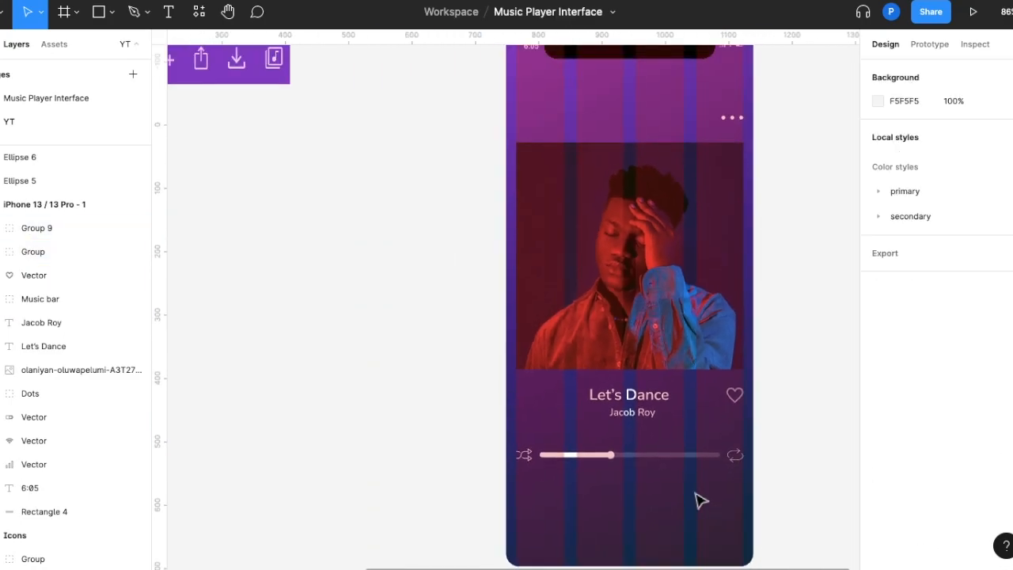
pyautogui.scroll(-3, 593, 432)
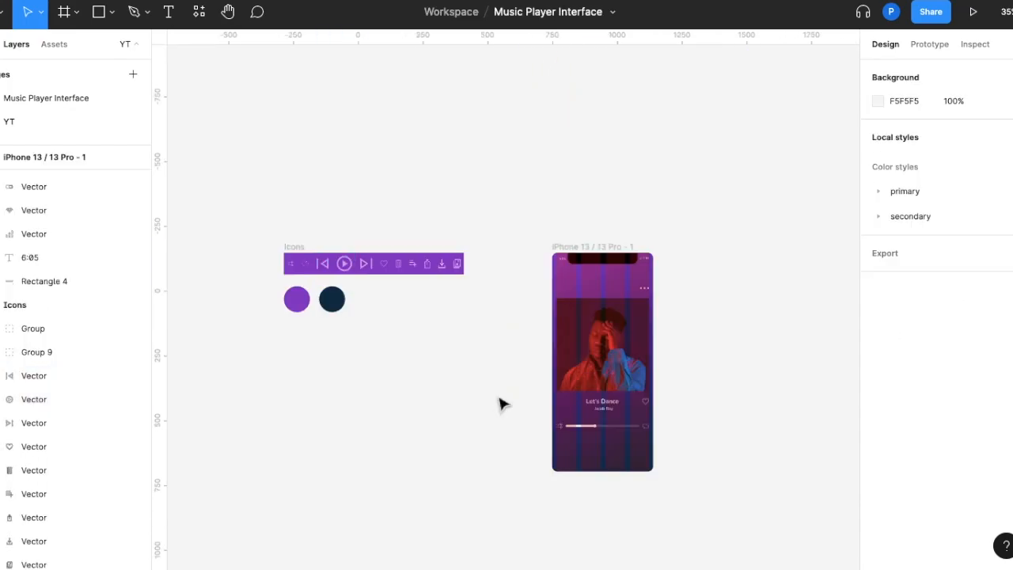
pyautogui.click(330, 271)
pyautogui.moveTo(329, 271); pyautogui.dragTo(576, 452)
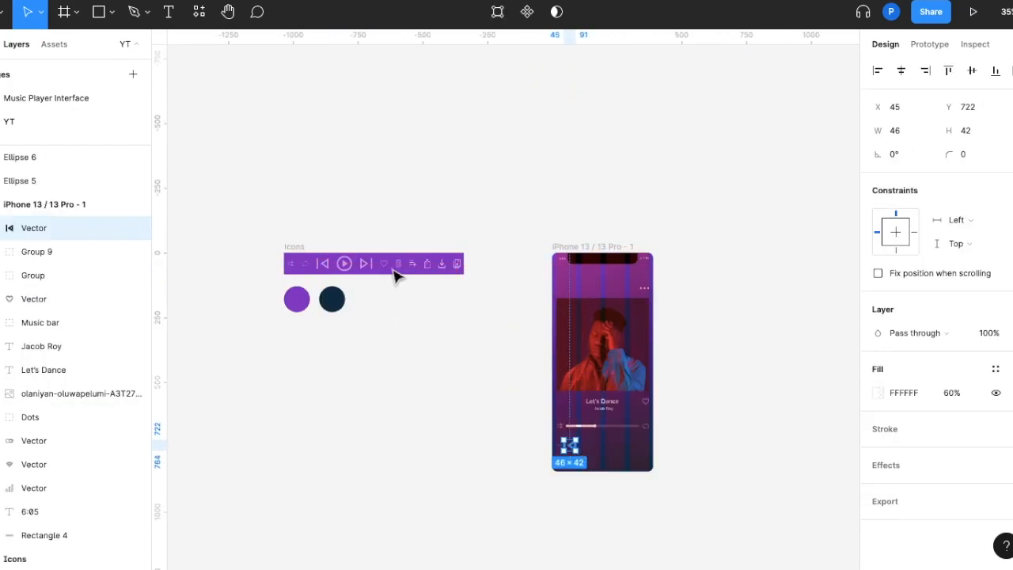
pyautogui.moveTo(345, 263); pyautogui.dragTo(605, 455)
pyautogui.click(372, 268)
pyautogui.moveTo(374, 269); pyautogui.dragTo(638, 457)
pyautogui.scroll(3, 638, 457)
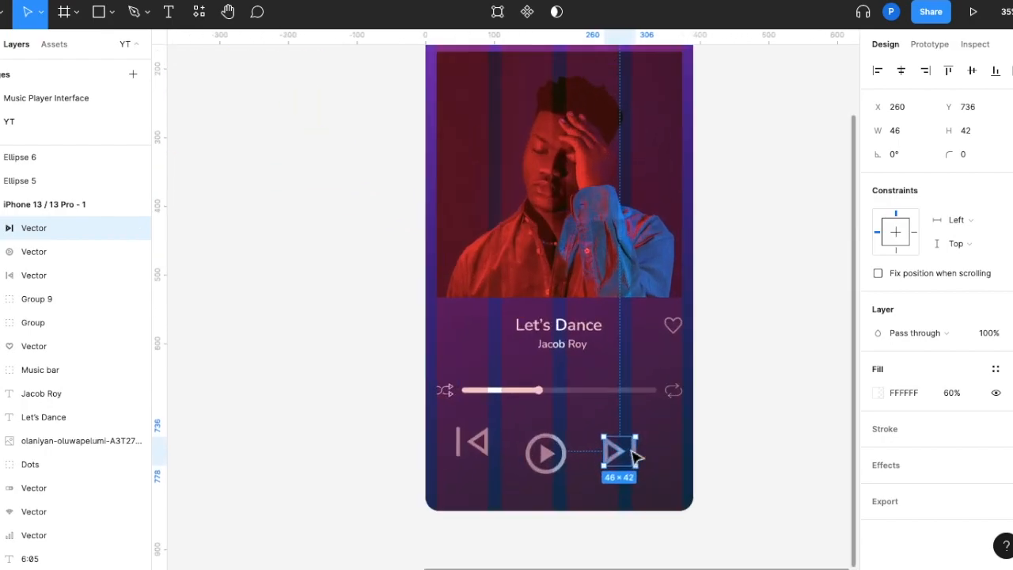
# Center the play icon at X 165, Y 722 and align the previous and next icons with it at X 52 and X 291, Y 731
pyautogui.scroll(1, 638, 456)
pyautogui.moveTo(533, 452); pyautogui.dragTo(554, 451)
pyautogui.click(640, 454)
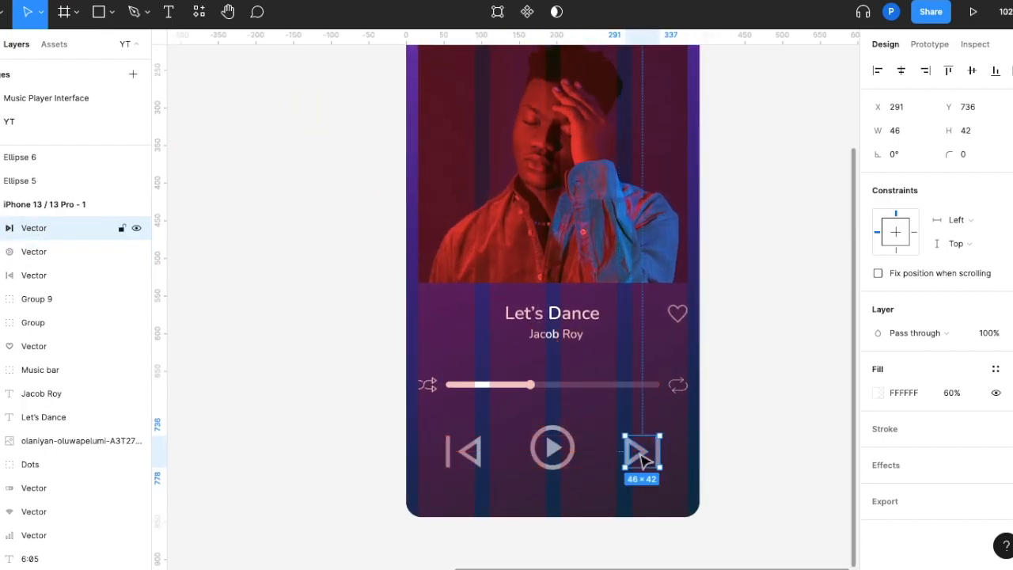
pyautogui.click(558, 455)
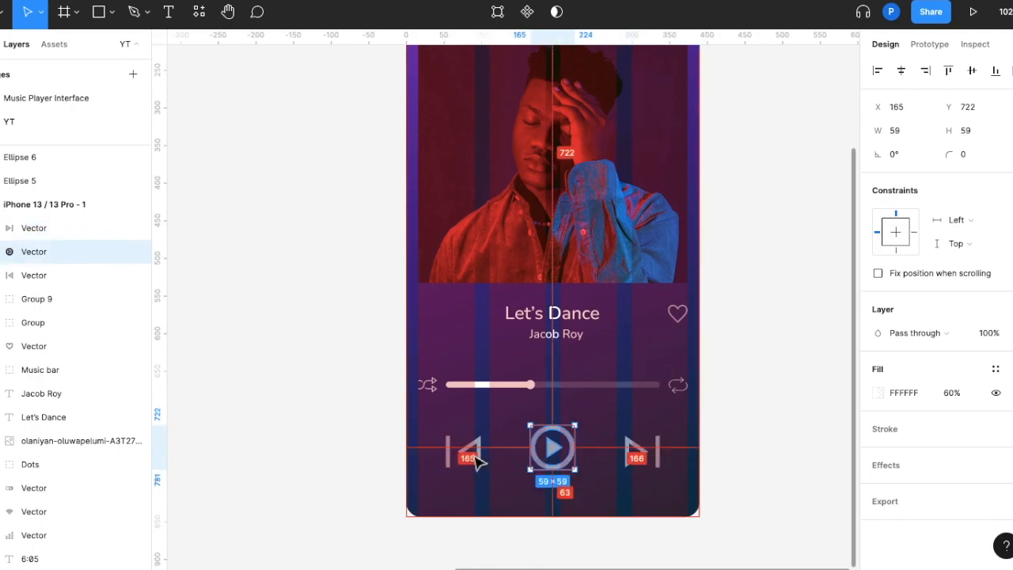
pyautogui.click(638, 451)
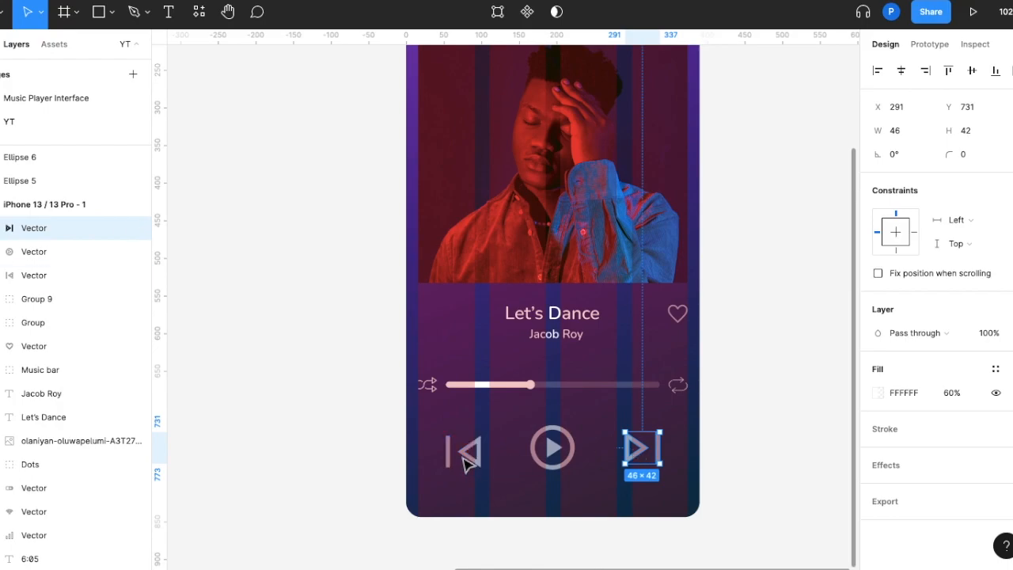
pyautogui.click(466, 453)
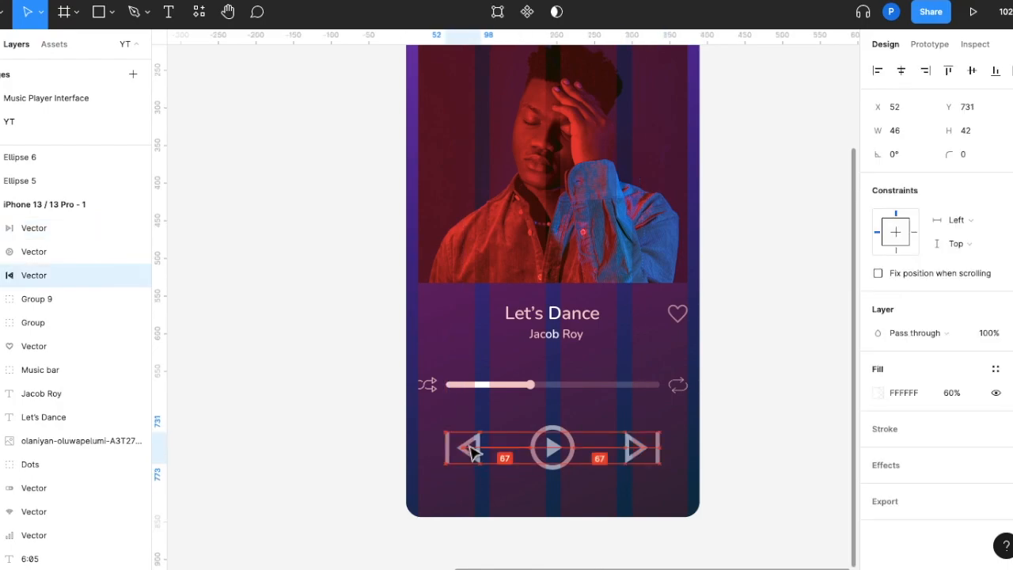
pyautogui.click(539, 499)
# Hide the four-column layout grid of the iPhone 13 frame
pyautogui.scroll(-3, 538, 499)
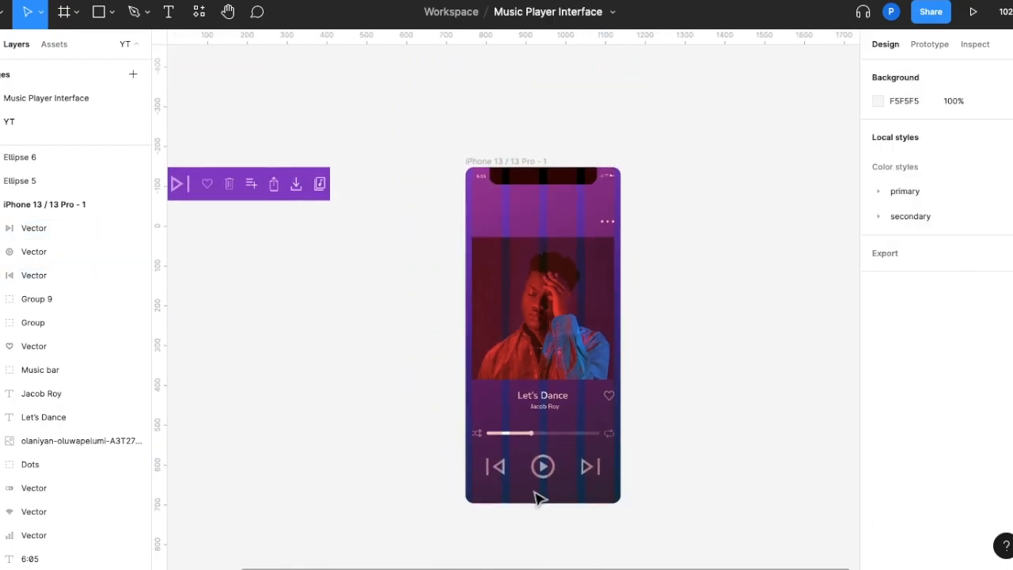
pyautogui.scroll(-2, 647, 501)
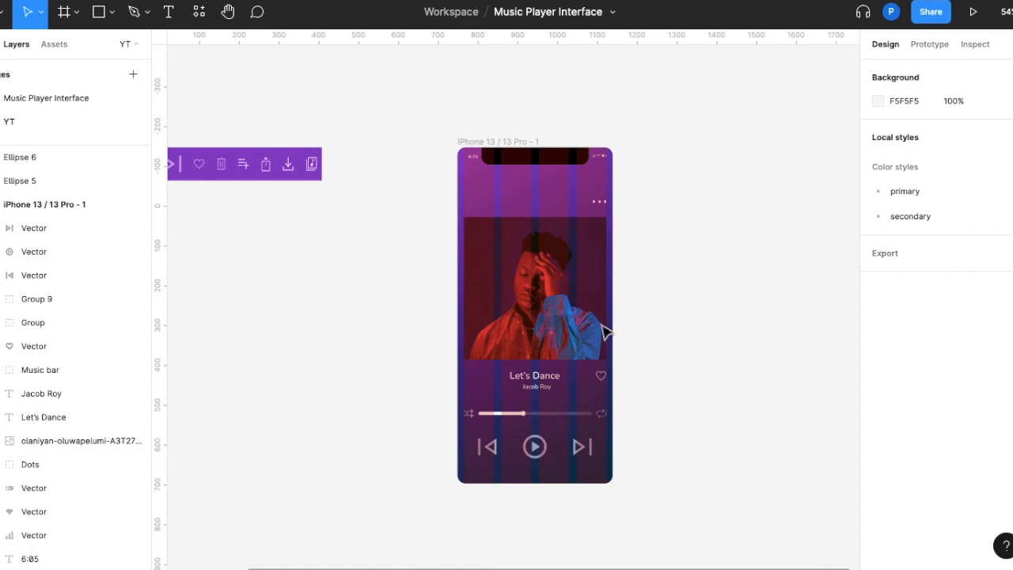
pyautogui.click(503, 141)
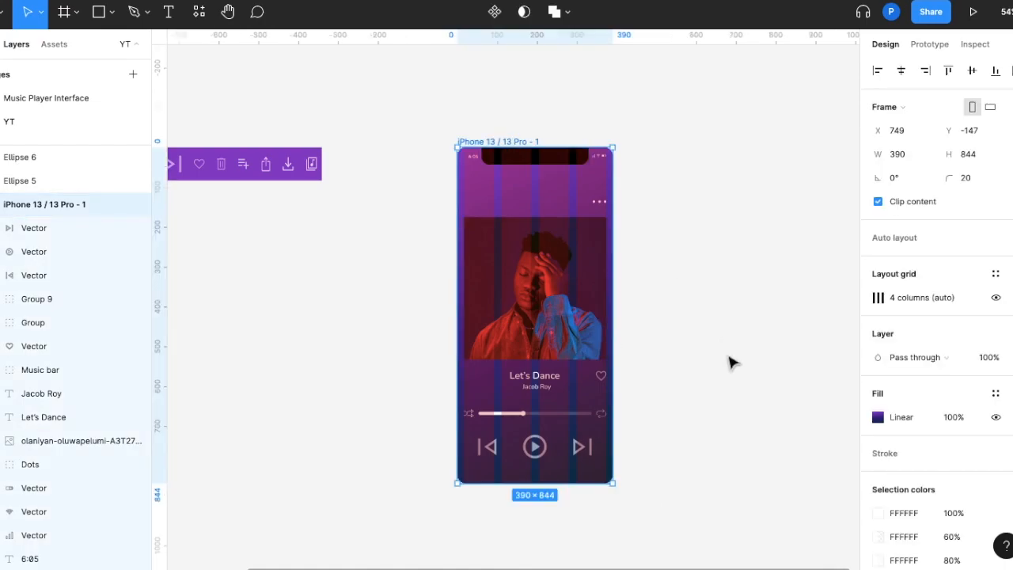
pyautogui.click(997, 299)
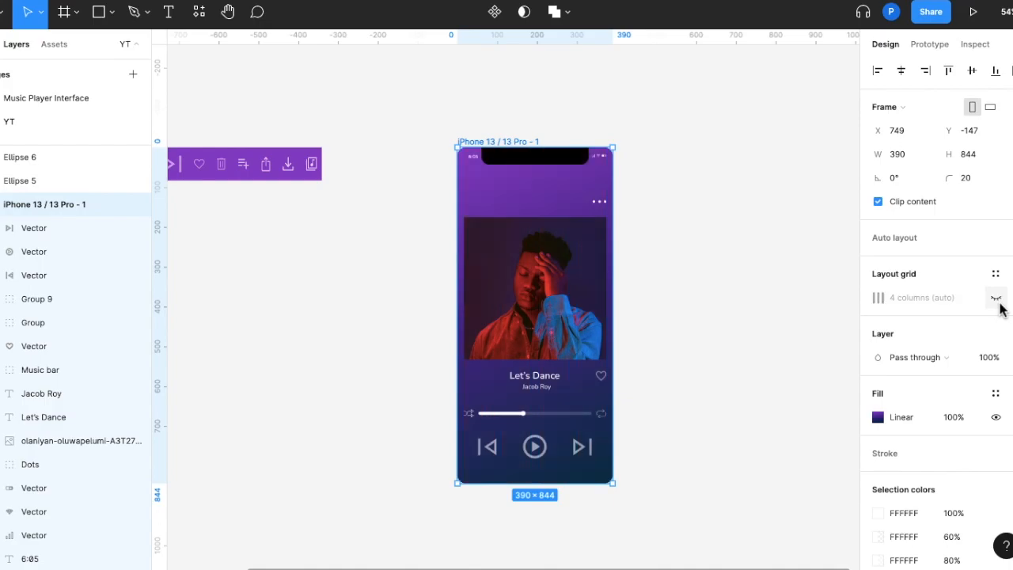
pyautogui.click(767, 258)
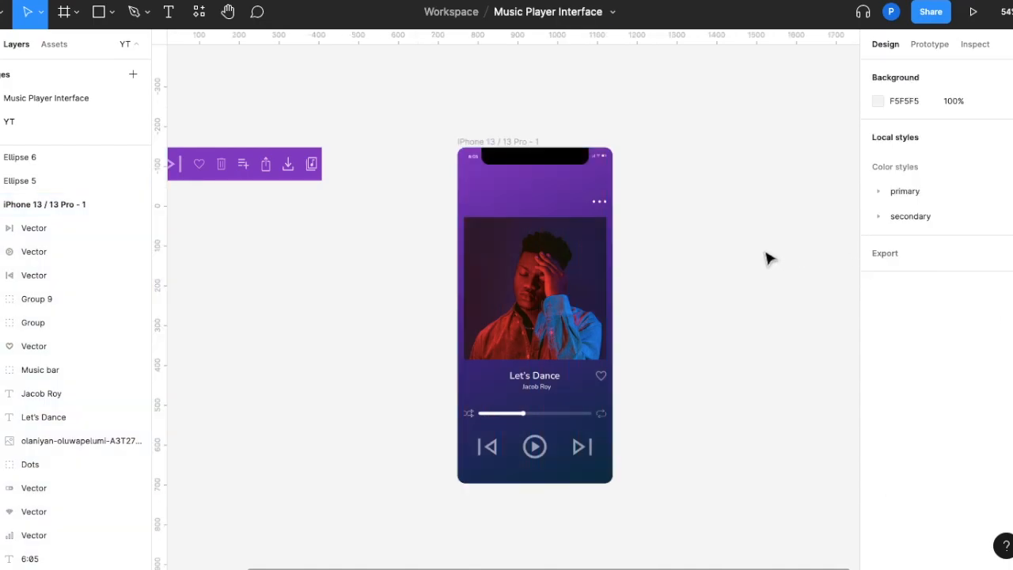
# Examine the second screen's options menu on the Music Player Interface page, and return to the YT page
pyautogui.scroll(3, 699, 274)
pyautogui.scroll(-2, 700, 274)
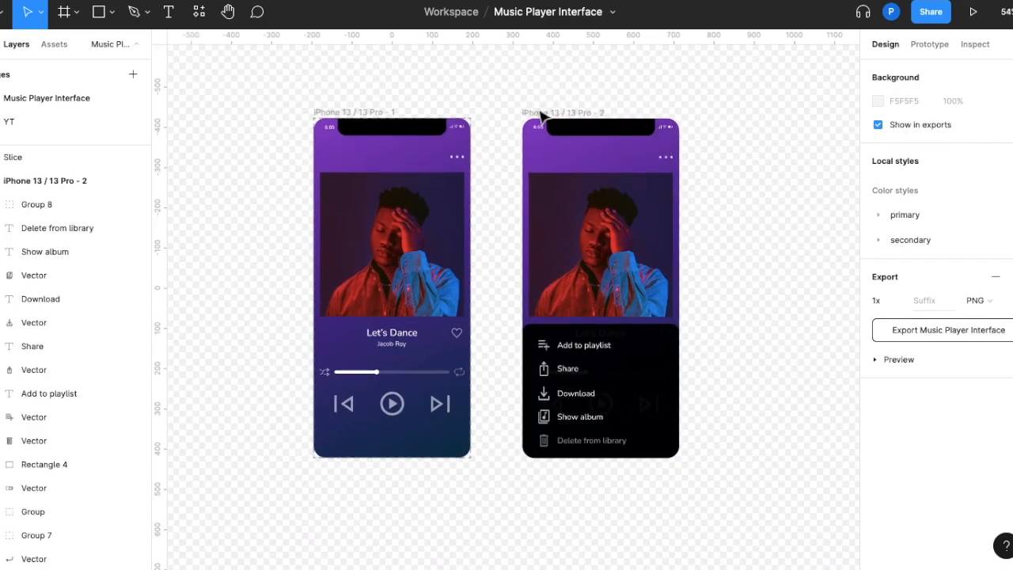
pyautogui.scroll(5, 673, 342)
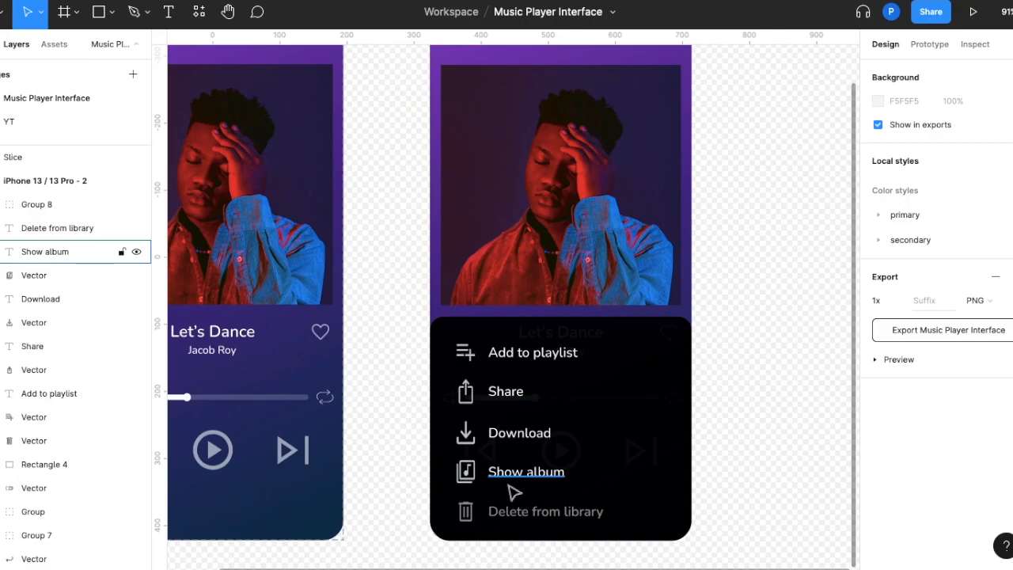
pyautogui.scroll(-10, 565, 497)
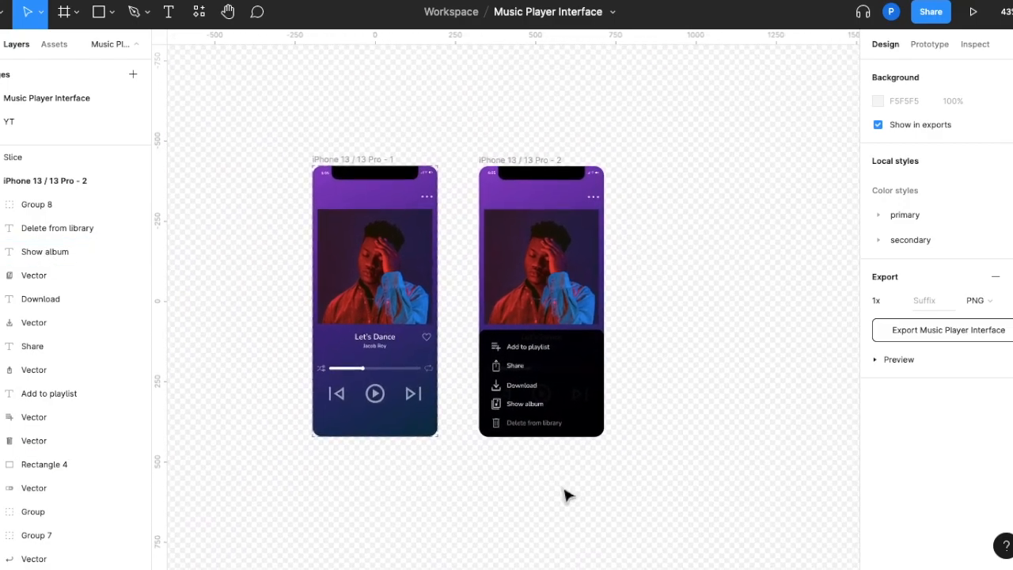
pyautogui.click(71, 122)
pyautogui.scroll(4, 328, 171)
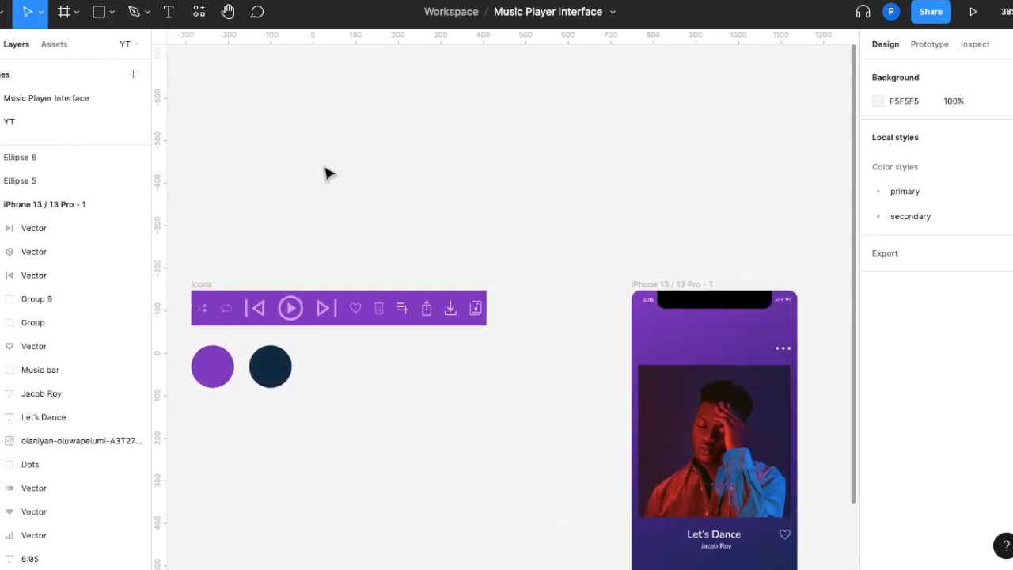